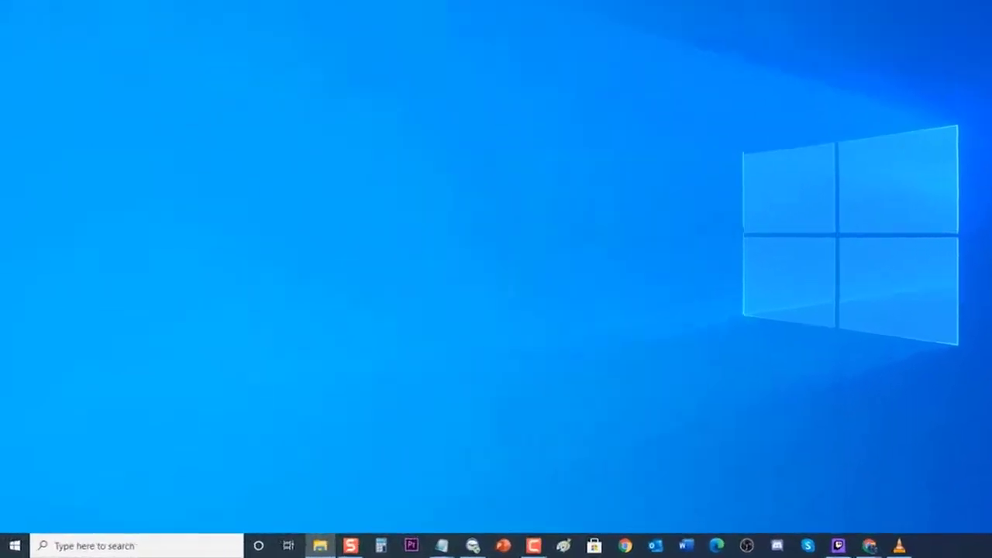
Step: Open the Start menu's power options, then bring up the Windows Update Troubleshooter page in Chrome
left_click(14, 544)
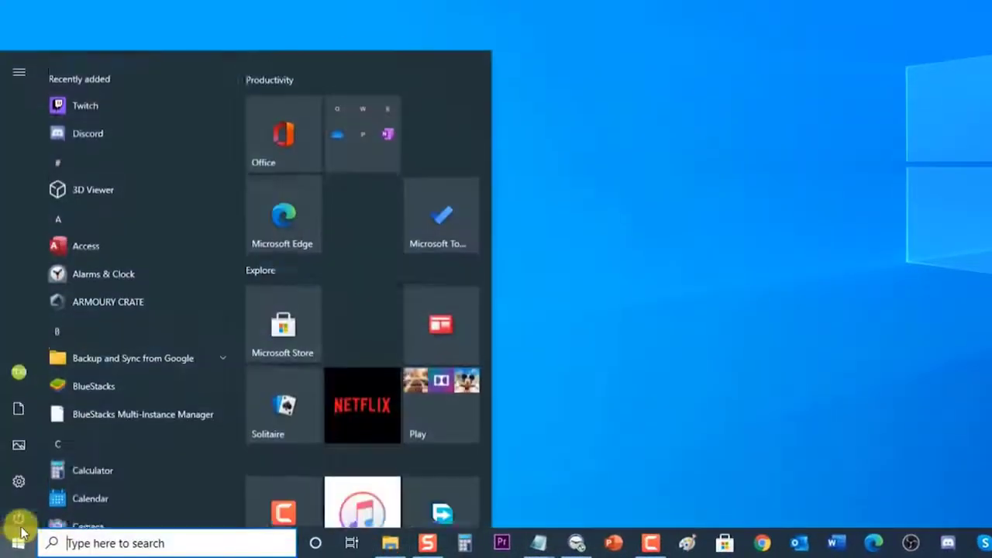
left_click(18, 518)
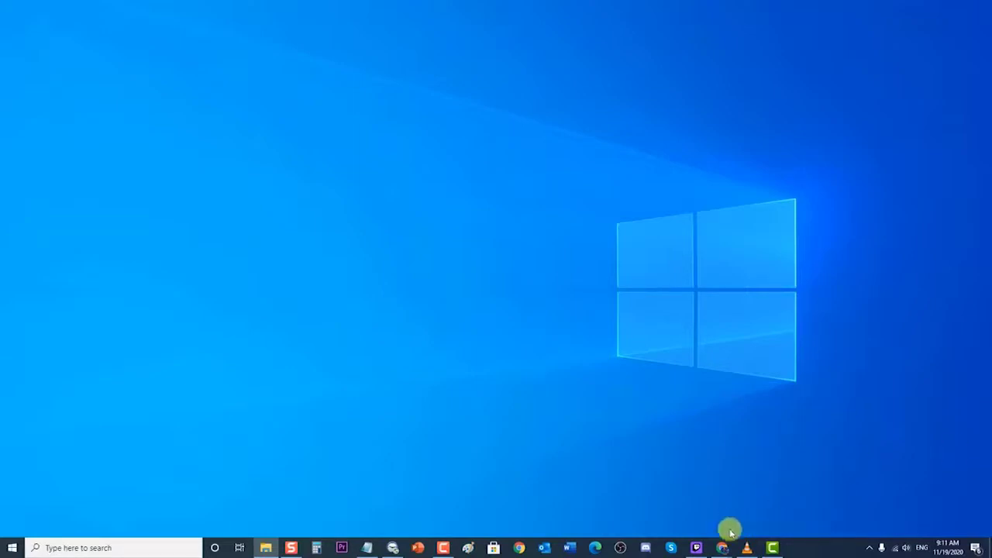
mouse_move(721, 545)
left_click(922, 526)
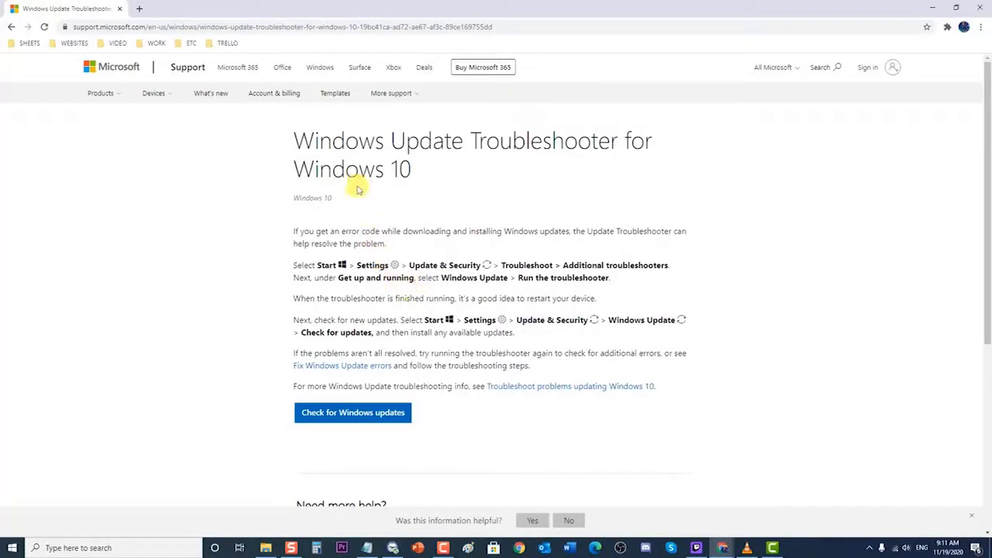
Step: Read the Windows Update Troubleshooter for Windows 10 page, highlighting 'Windows 10' in its heading
left_click_drag(294, 172, 433, 166)
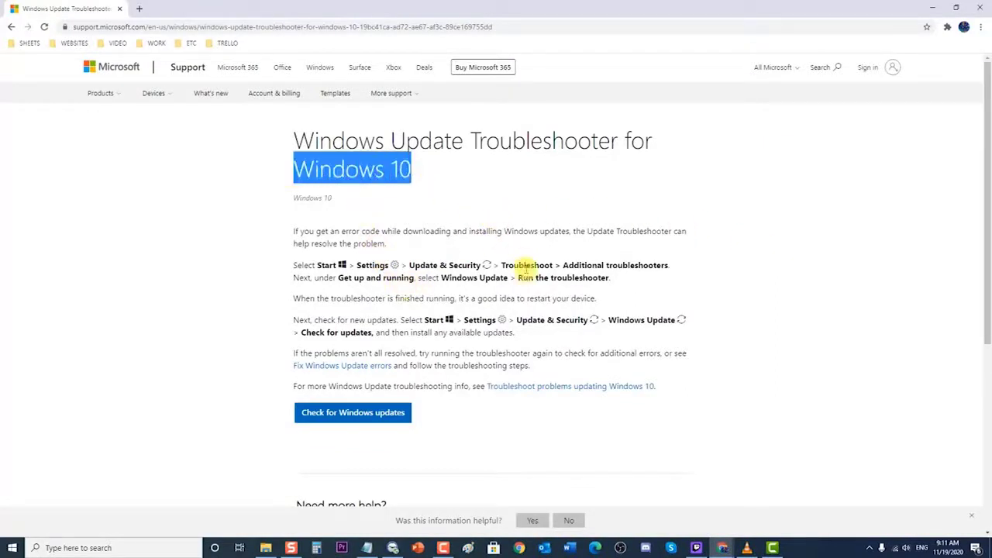
scroll(535, 314, "down", 1)
scroll(534, 314, "up", 1)
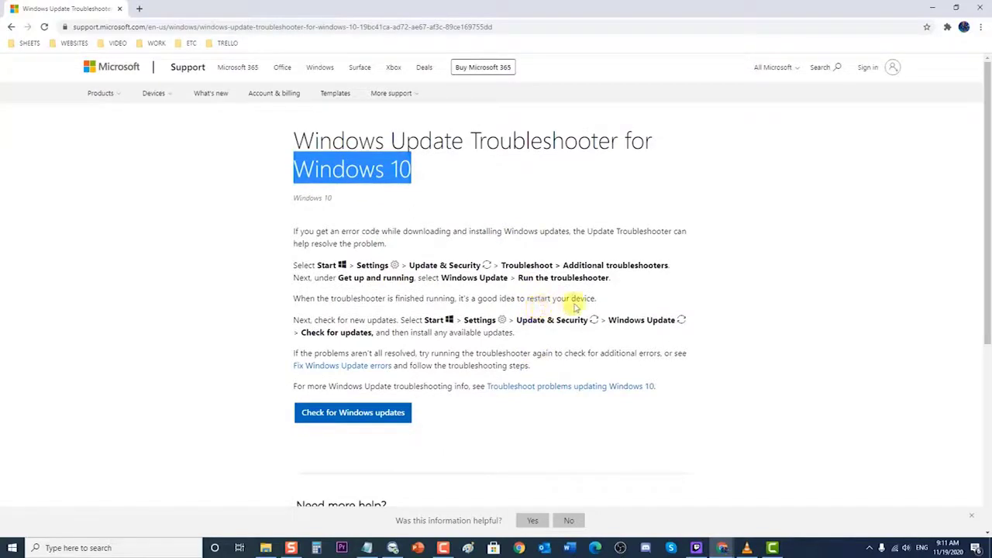
left_click(798, 310)
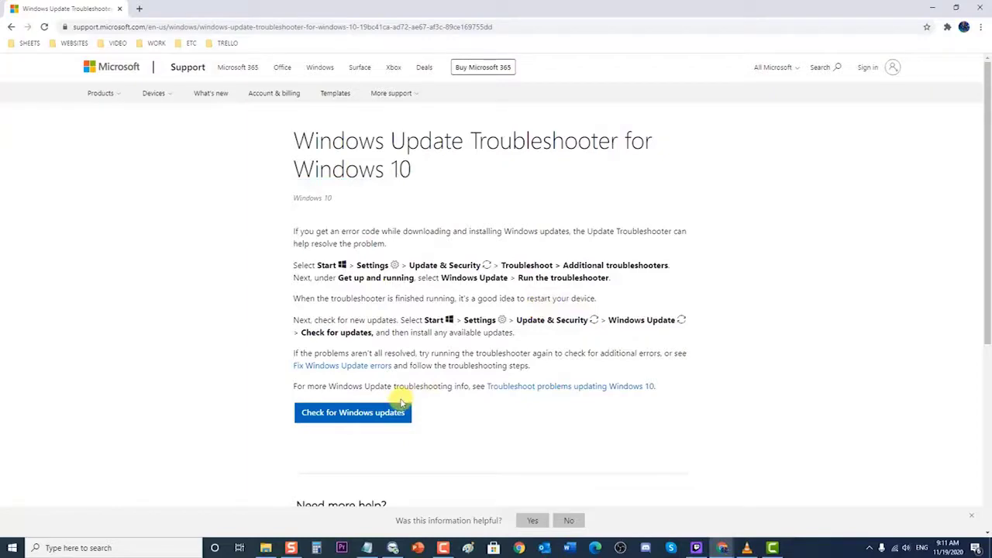
left_click(978, 8)
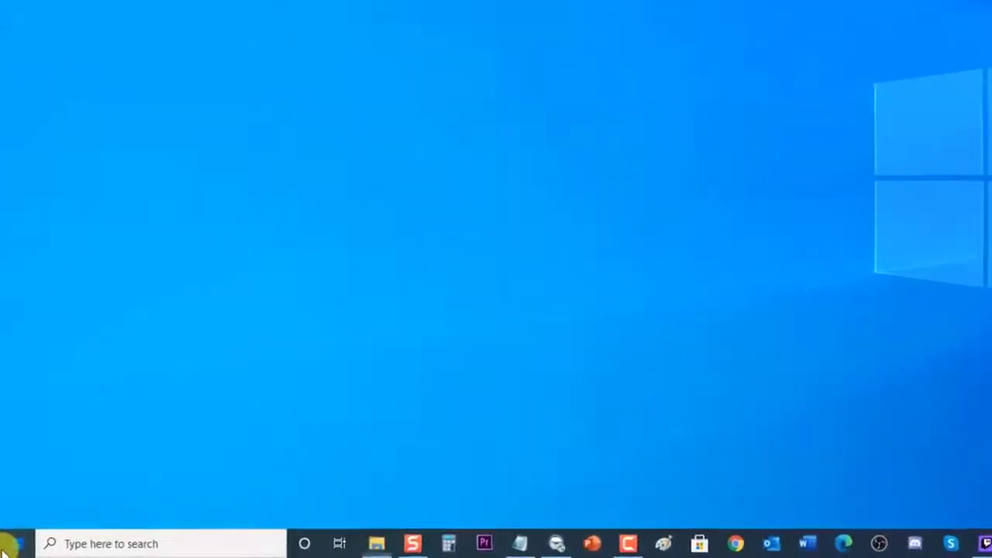
left_click(12, 548)
left_click(12, 525)
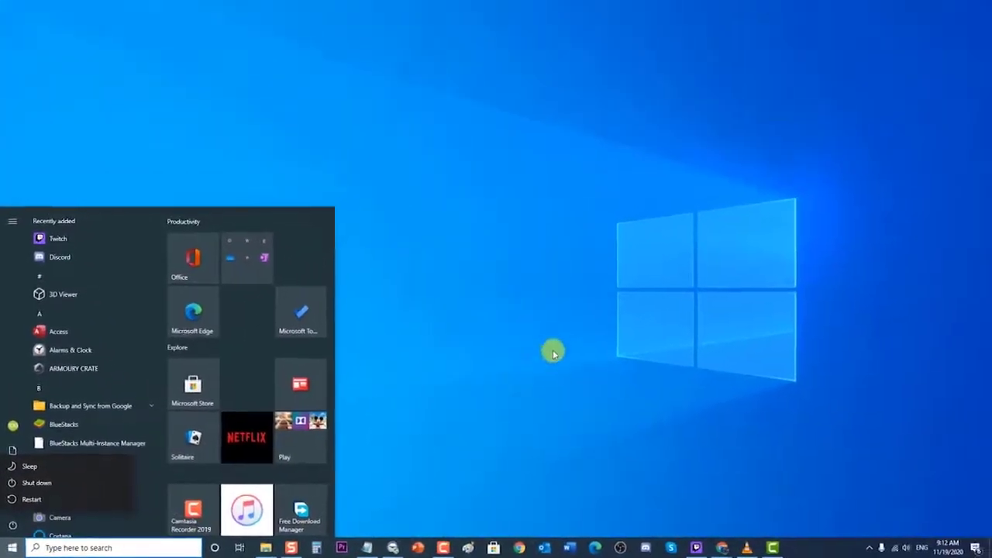
left_click(554, 351)
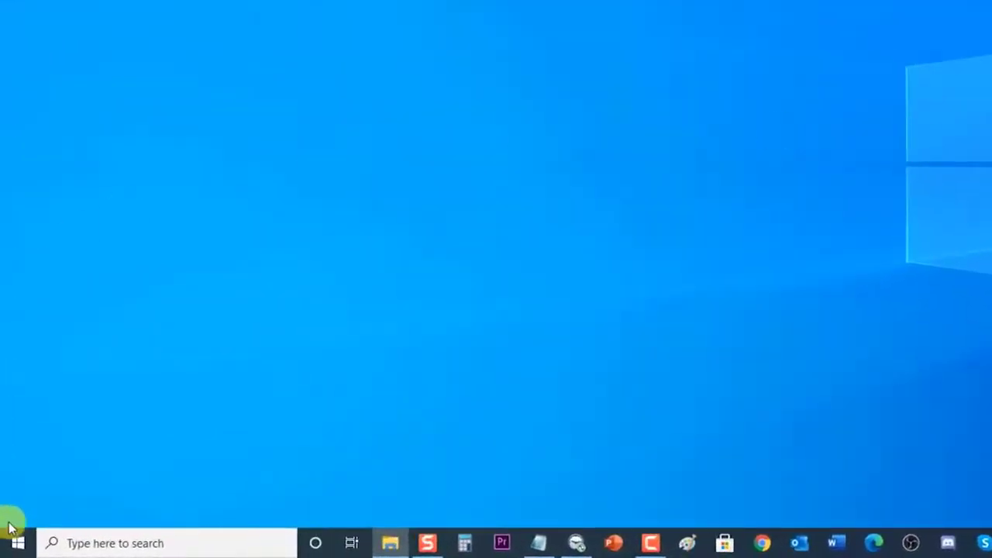
Step: Launch Disk Management by running diskmgmt.msc from the Run dialog
right_click(14, 545)
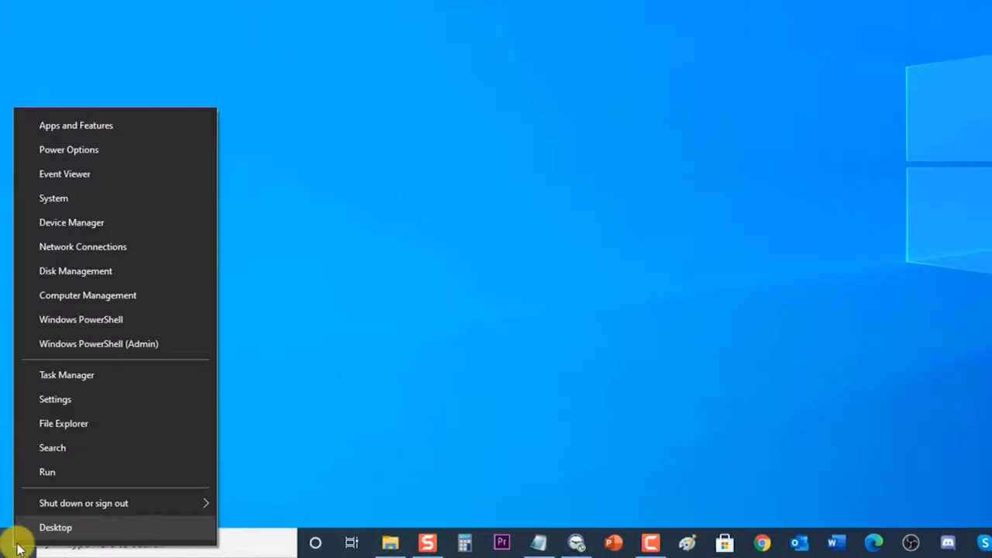
left_click(51, 473)
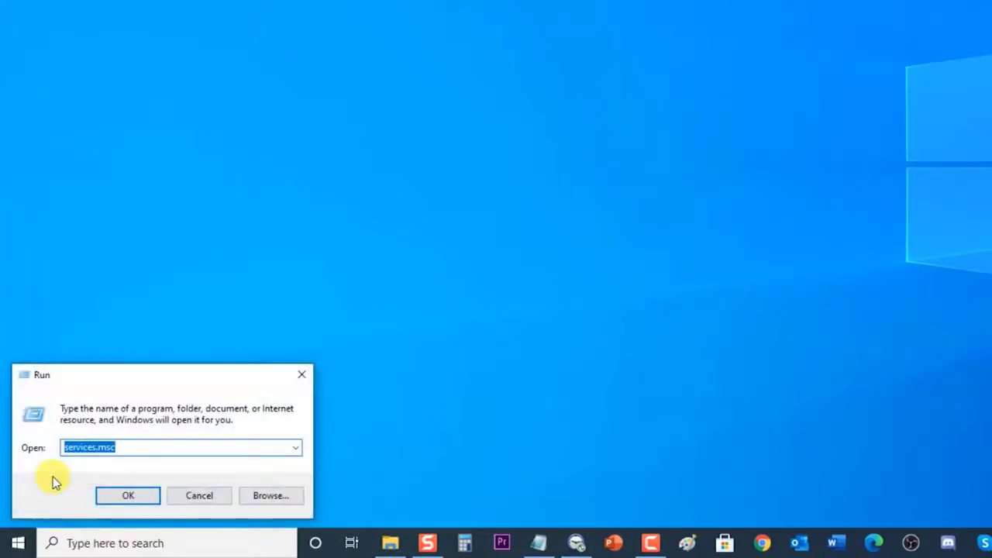
type("DIS")
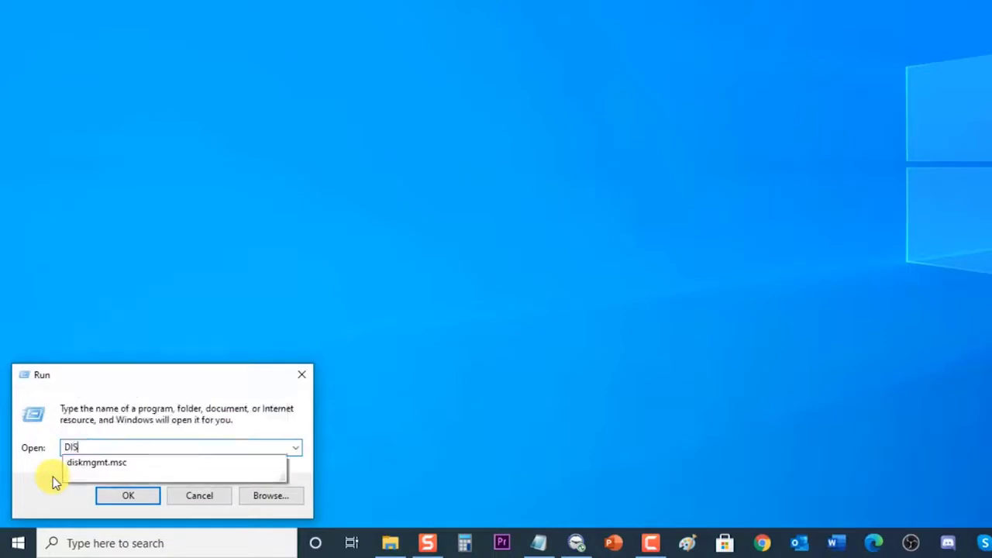
key("Down")
key("Return")
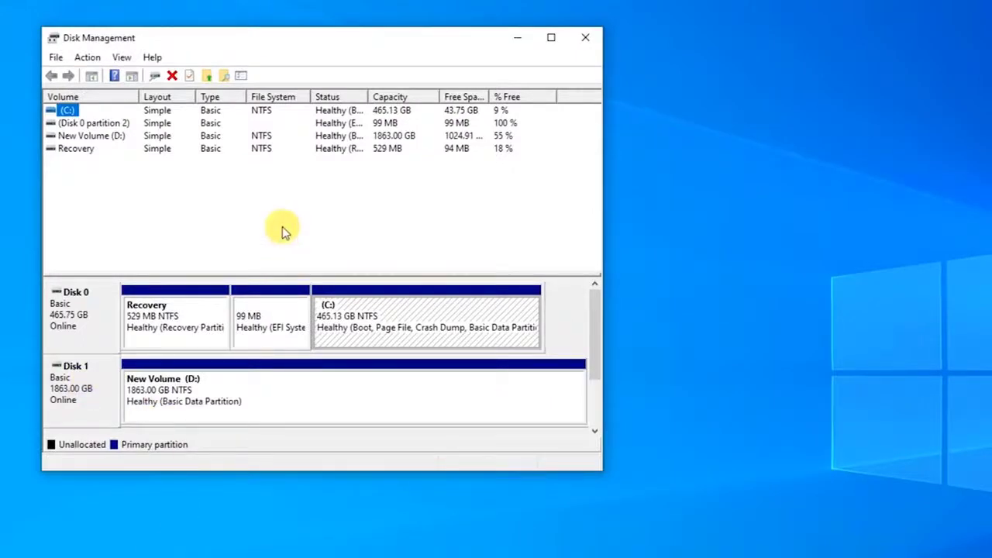
Step: Start Disk Cleanup for drive C: from the C: volume's properties
right_click(69, 114)
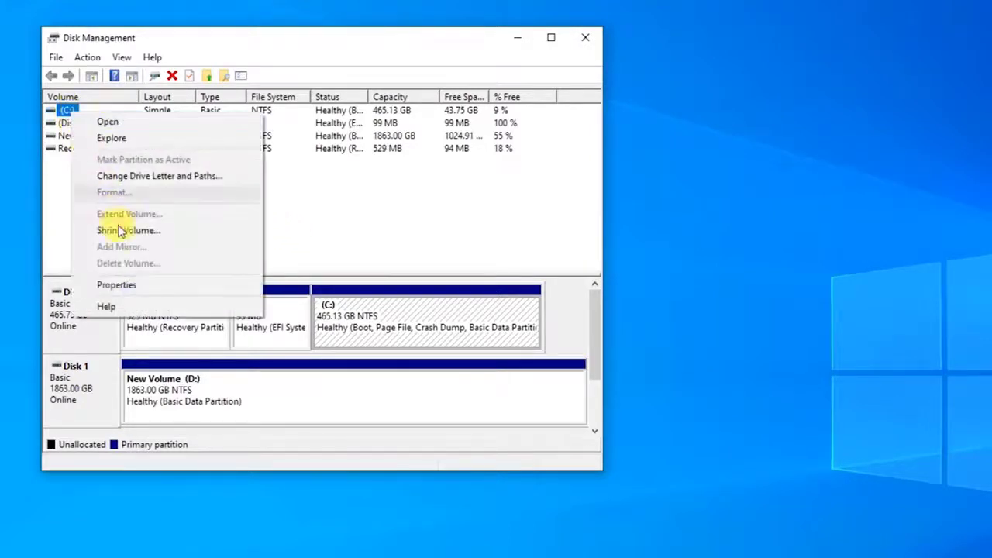
left_click(137, 284)
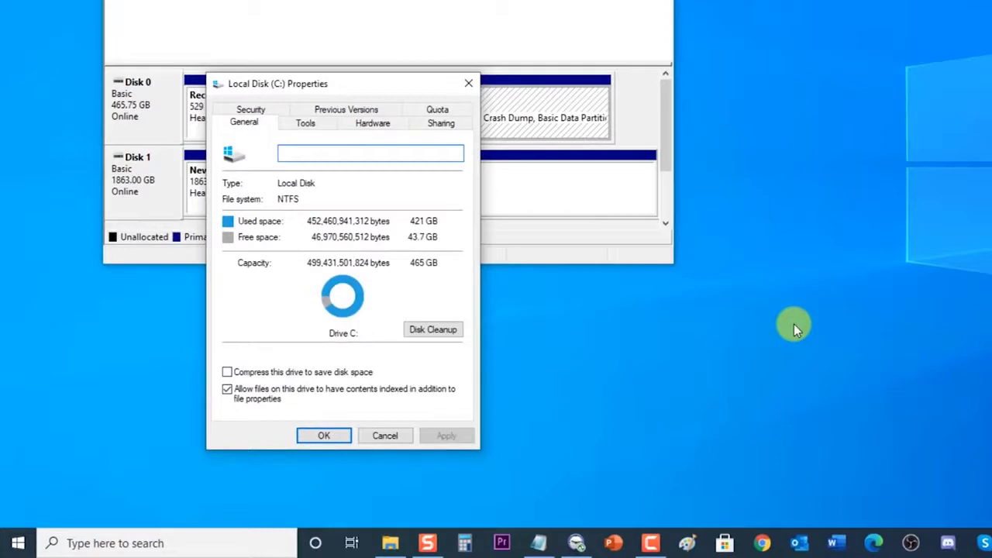
left_click(438, 332)
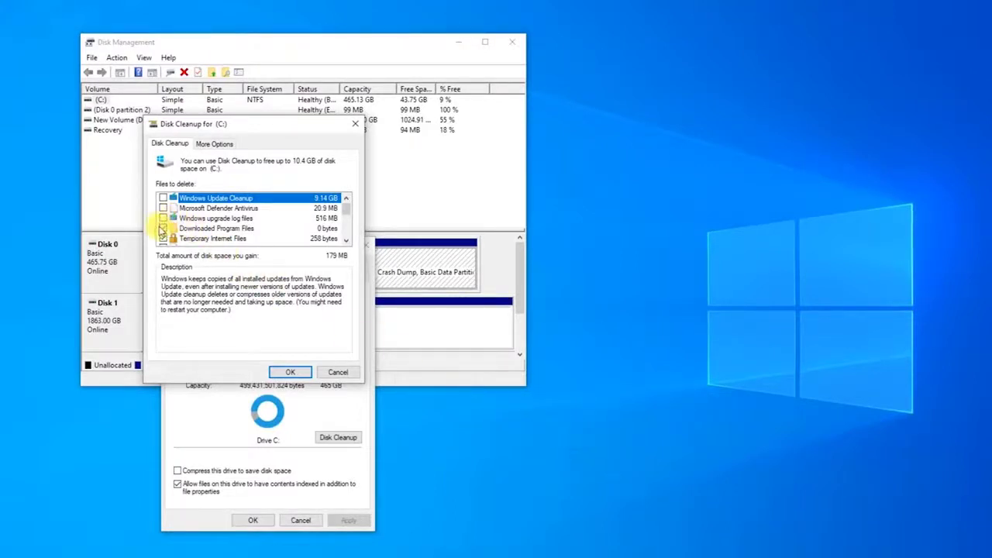
Step: Review the files-to-delete list and delete the checked 179 MB of files from C:
scroll(186, 229, "down", 1)
scroll(186, 229, "down", 1)
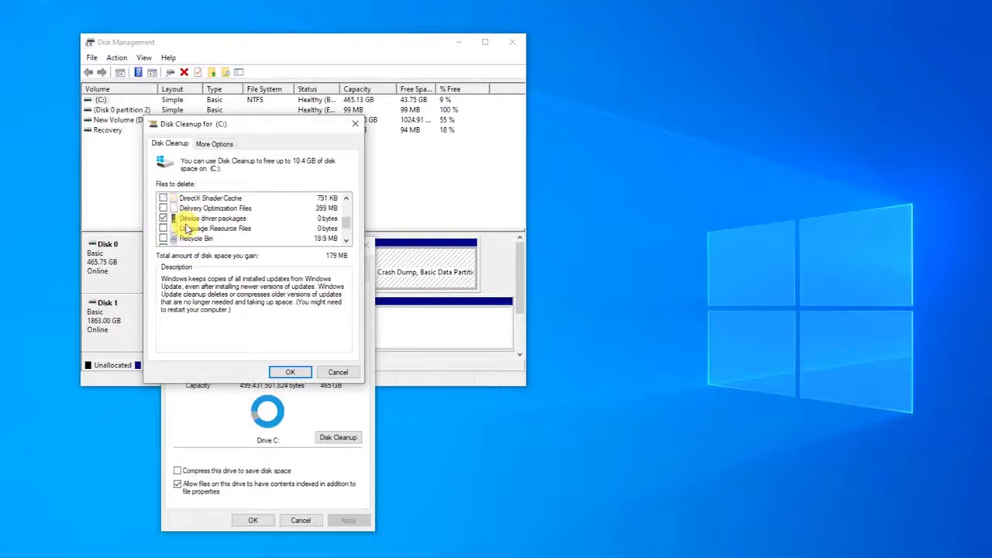
scroll(186, 229, "down", 1)
scroll(189, 224, "up", 3)
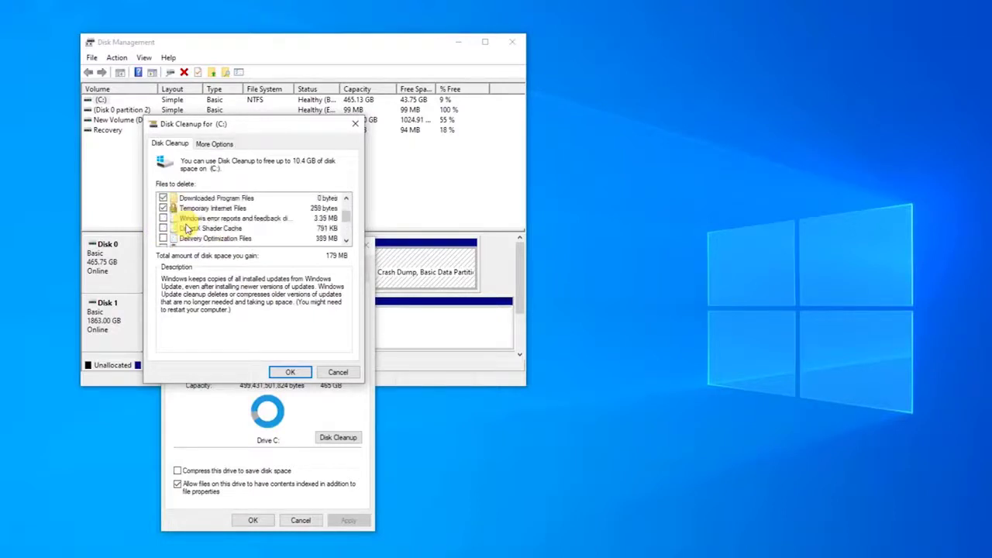
left_click(293, 373)
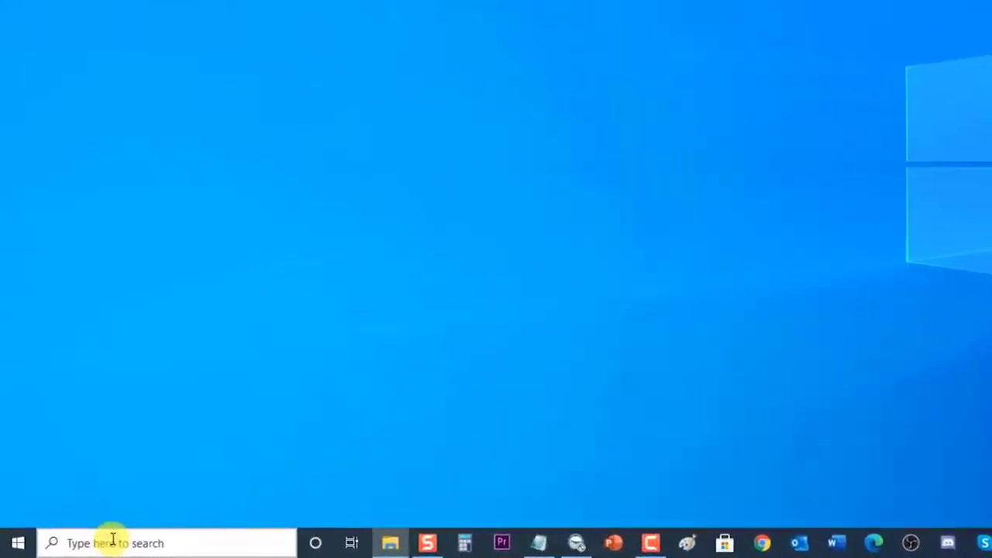
Step: Find Control Panel through search, open it and widen its window to show all items
left_click(113, 540)
type("c")
type("l panel")
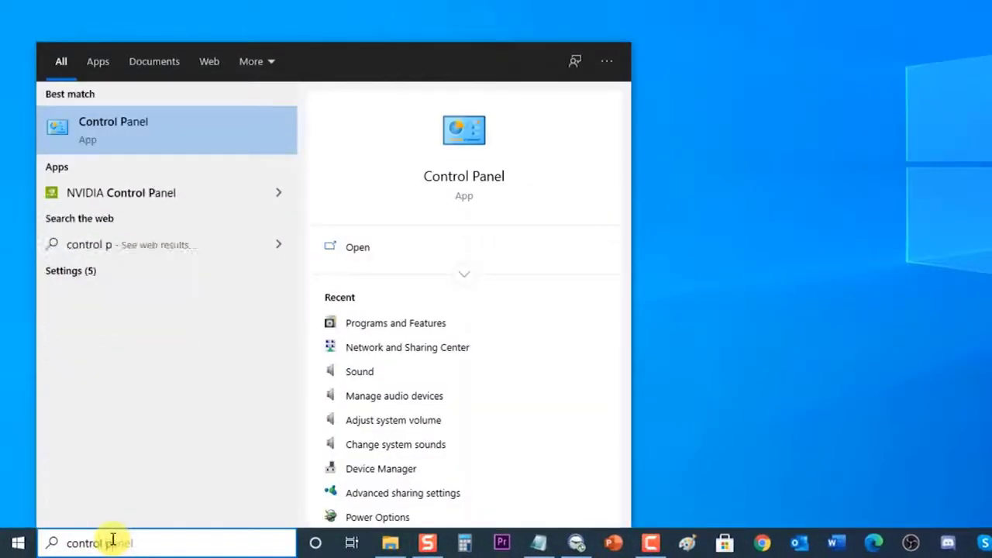
left_click(173, 126)
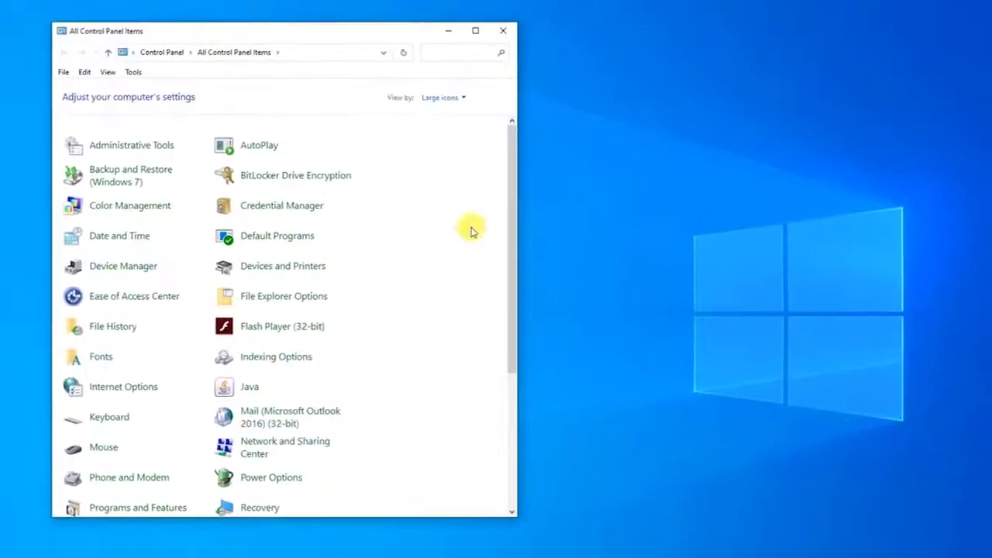
left_click_drag(516, 238, 685, 237)
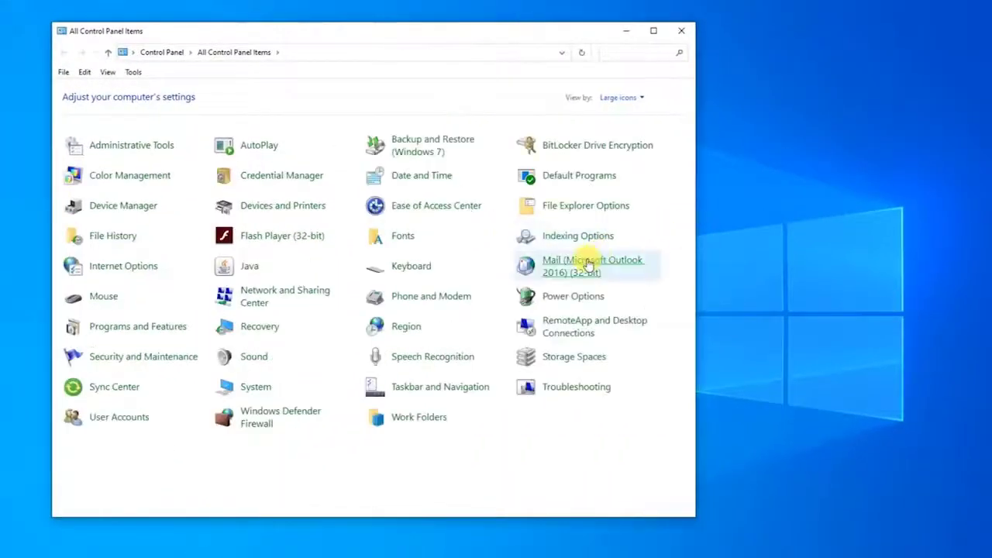
Step: Scroll through Programs and Features to the end, then close it and open Start
left_click(157, 327)
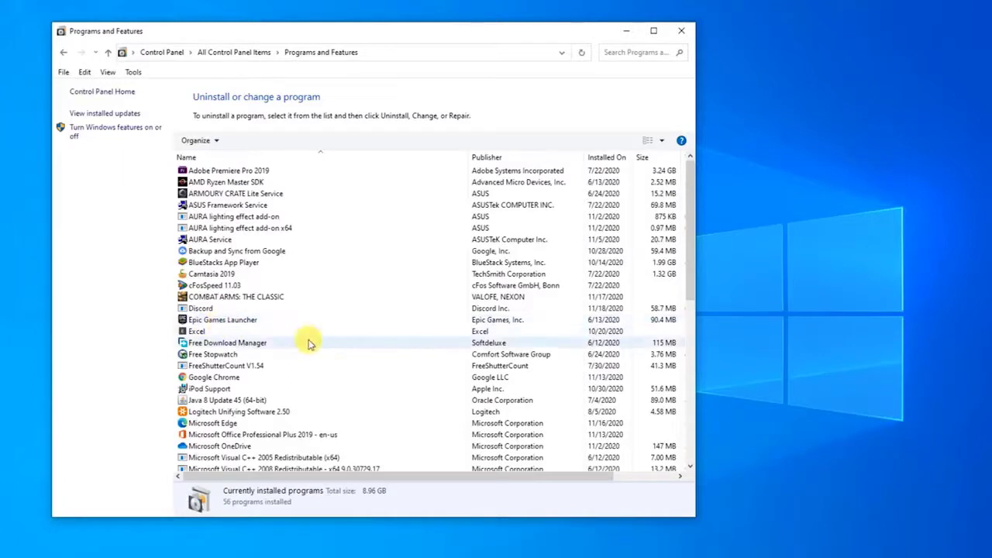
scroll(307, 343, "down", 3)
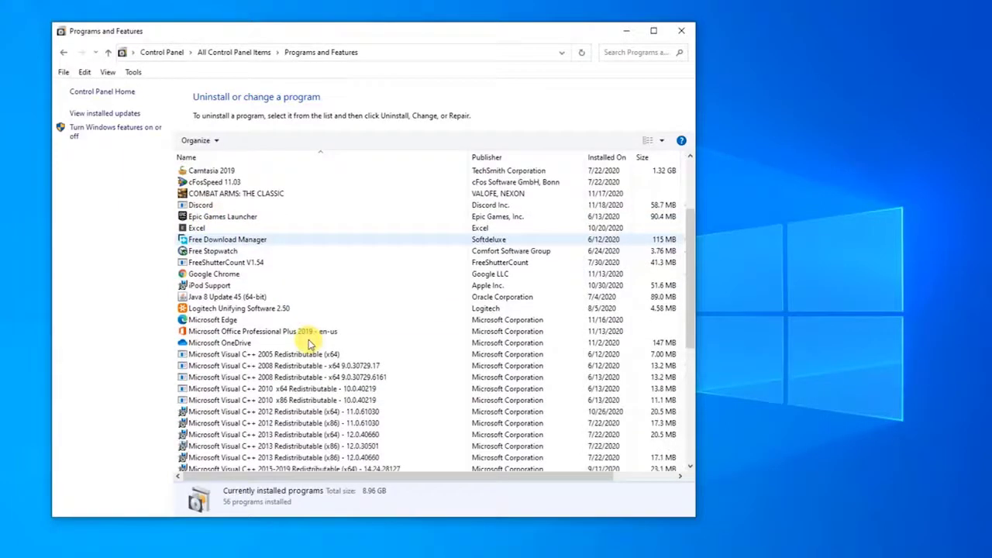
scroll(308, 343, "down", 4)
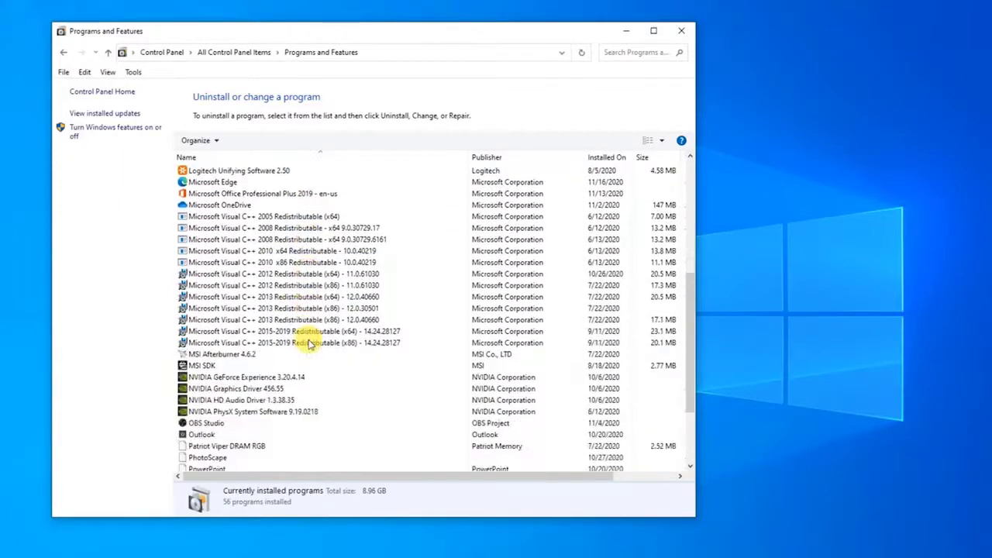
scroll(308, 343, "down", 3)
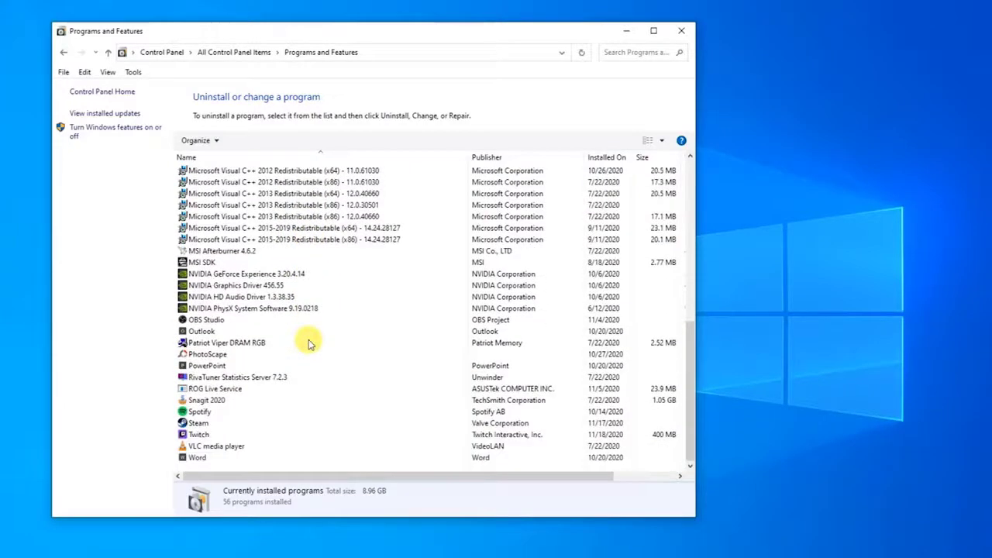
left_click(675, 34)
left_click(17, 542)
Step: Show the power options, then dismiss the Start menu to return to the desktop
left_click(18, 509)
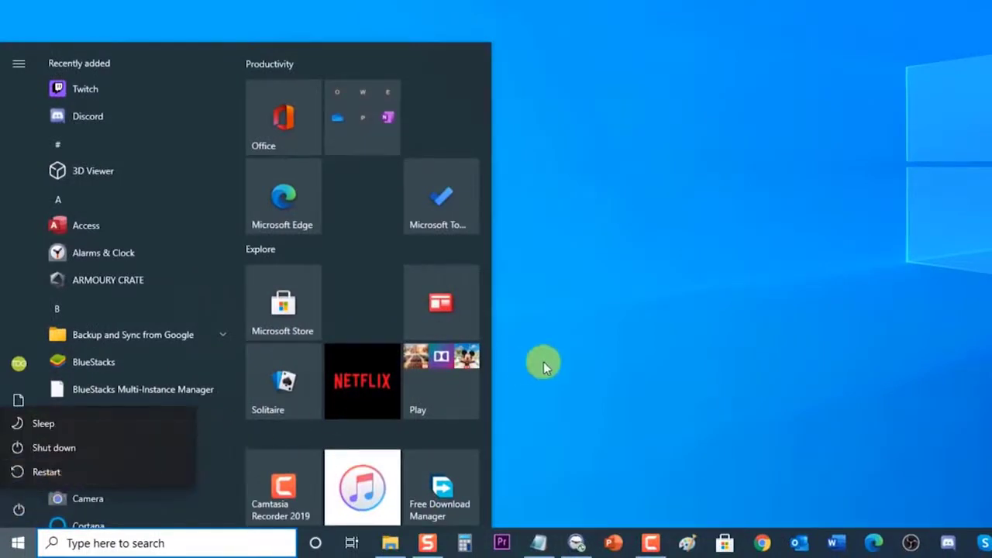
left_click(718, 291)
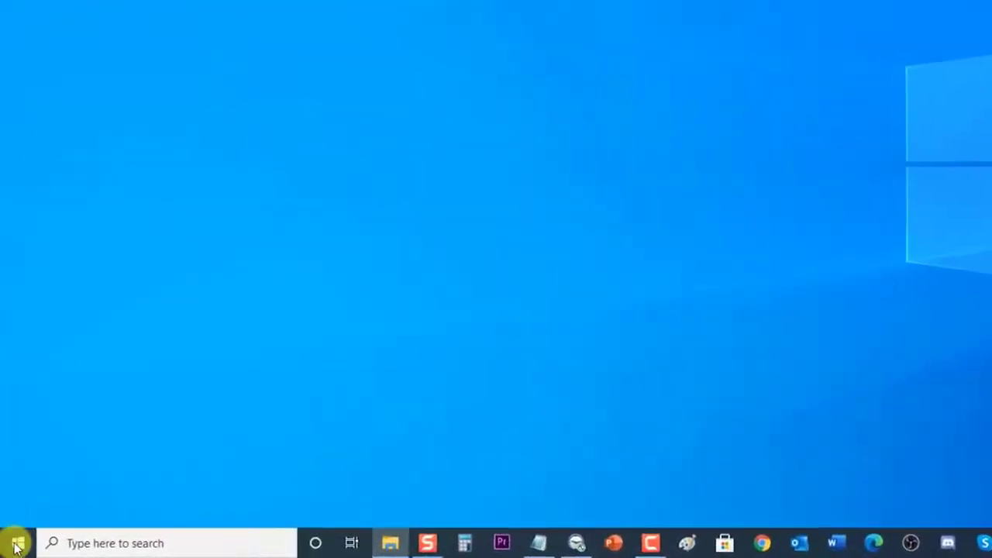
Step: Launch the Services console by running services.msc from the Run dialog
right_click(12, 547)
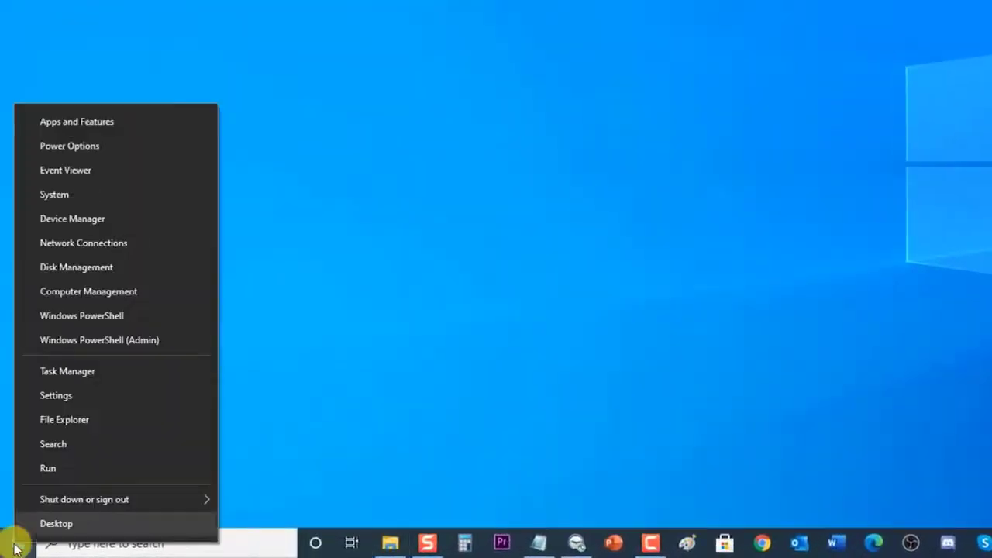
left_click(51, 468)
key("BackSpace")
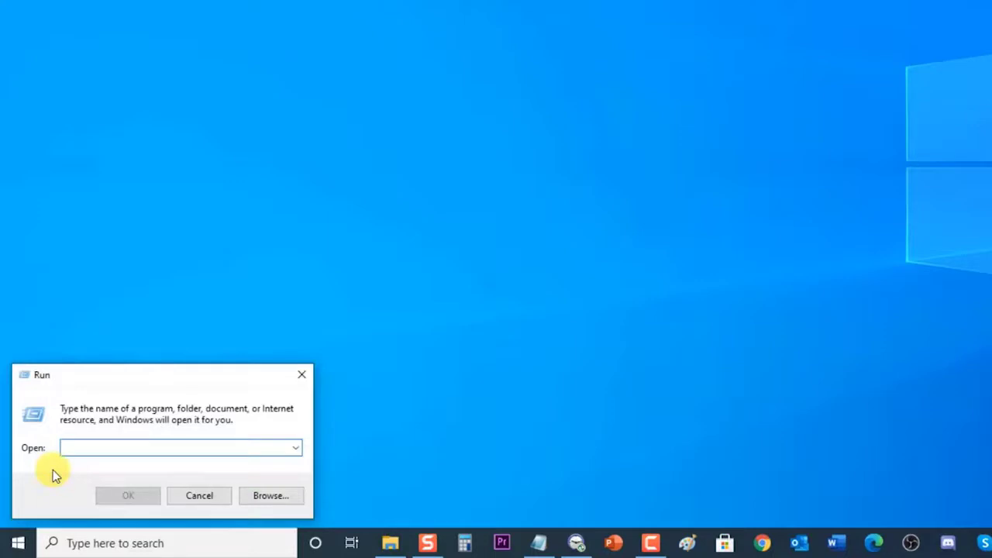
type("ser")
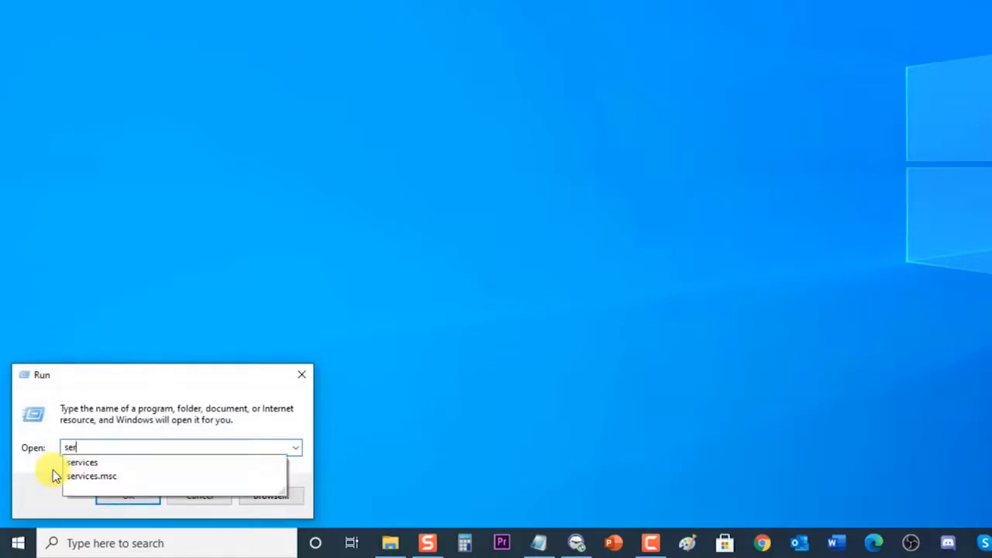
left_click(84, 477)
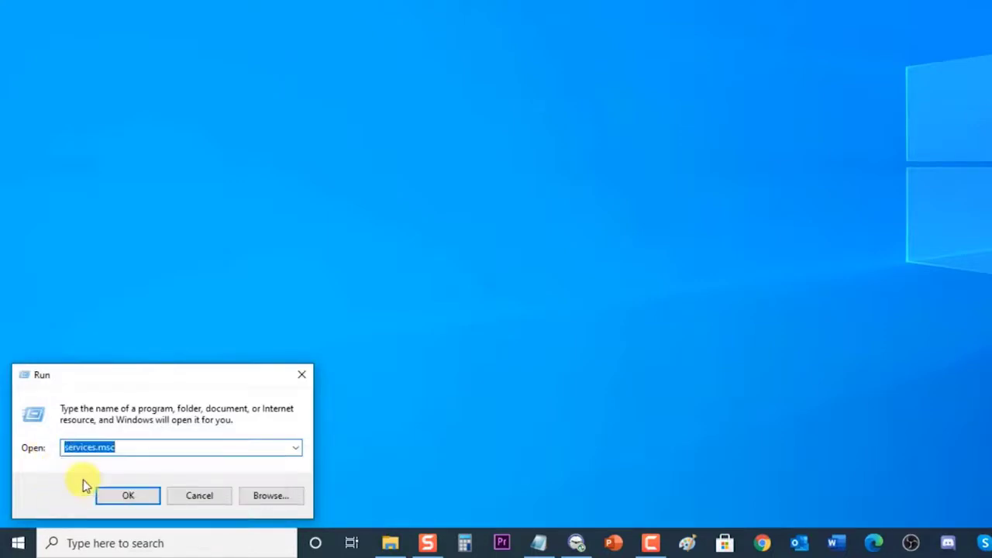
left_click(127, 497)
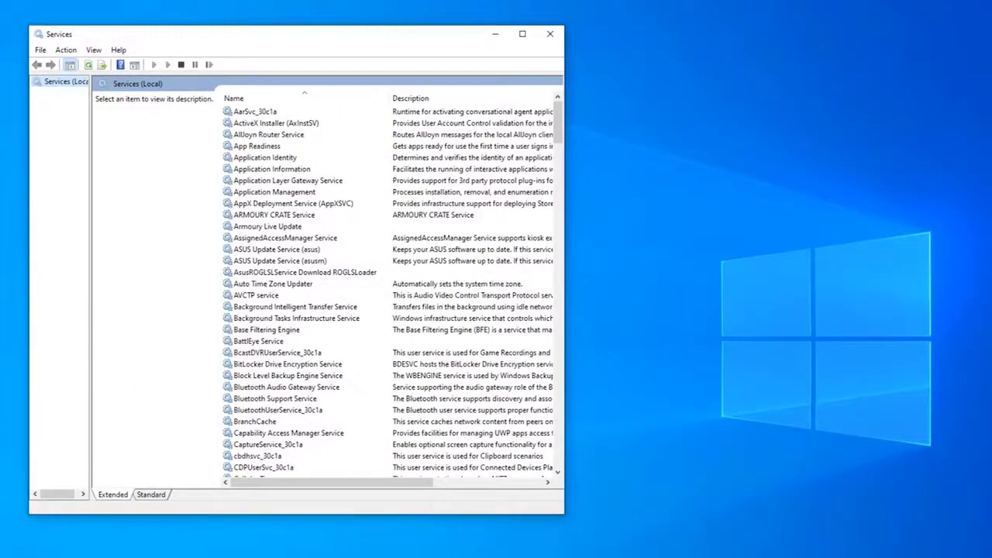
Step: Widen the Services window to reveal Status and Startup Type, and scroll to Windows Update
left_click_drag(564, 329, 666, 329)
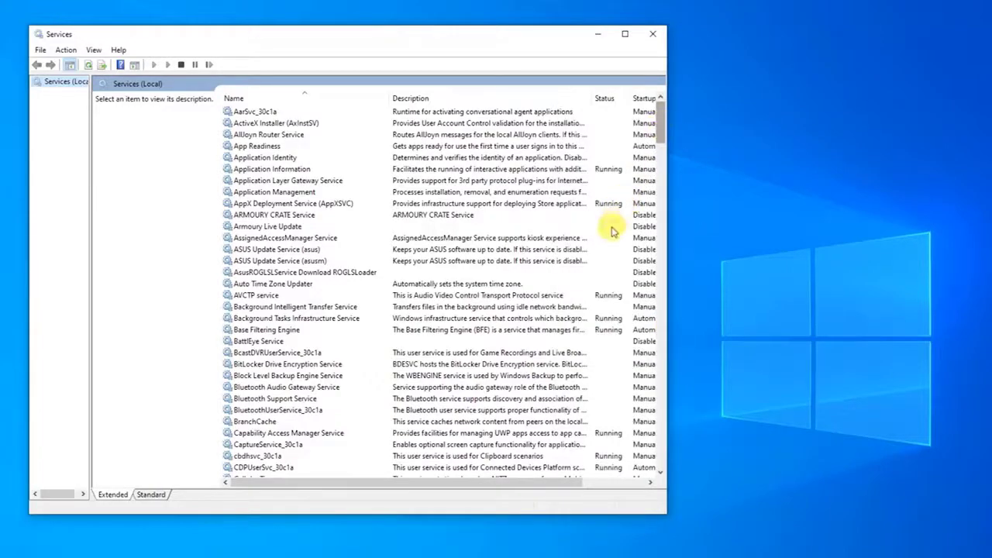
scroll(616, 240, "down", 3)
scroll(616, 246, "down", 2)
left_click_drag(655, 137, 612, 450)
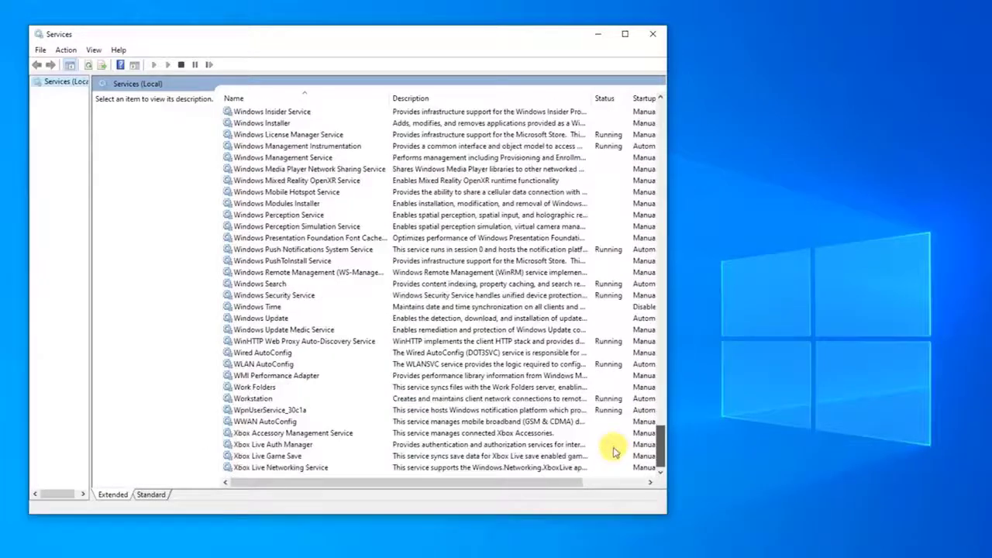
Step: Set the Windows Update service's startup type to Automatic, start it and apply
left_click(277, 324)
right_click(277, 324)
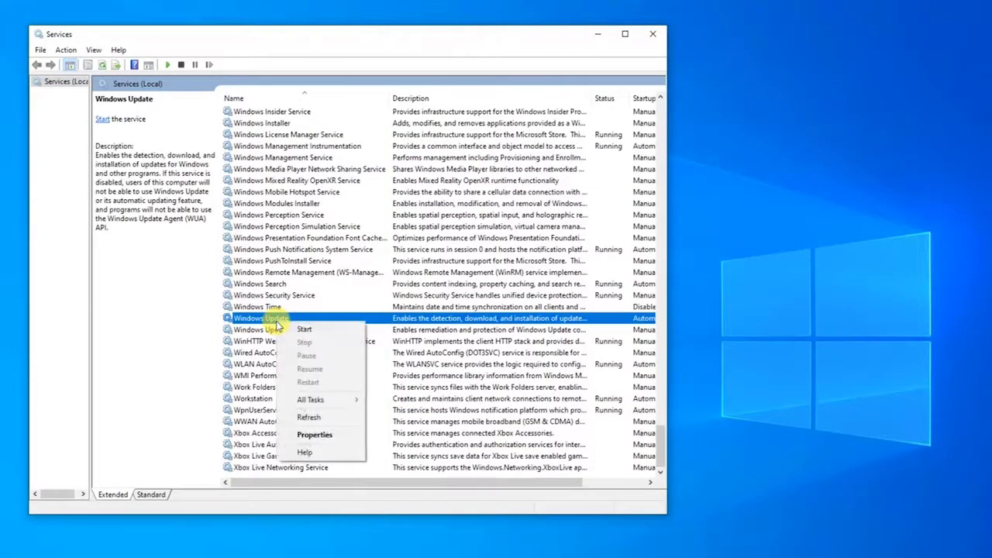
left_click(313, 434)
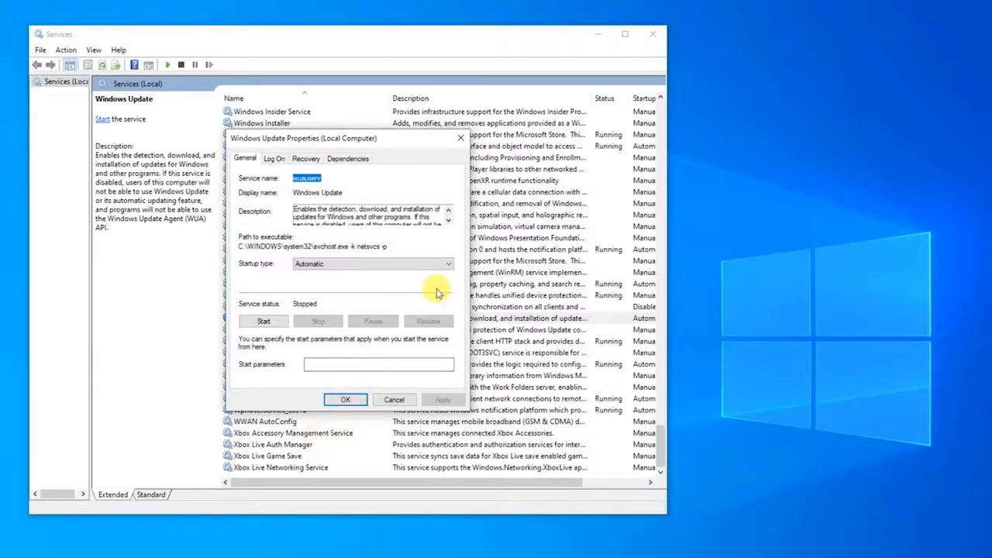
left_click(403, 267)
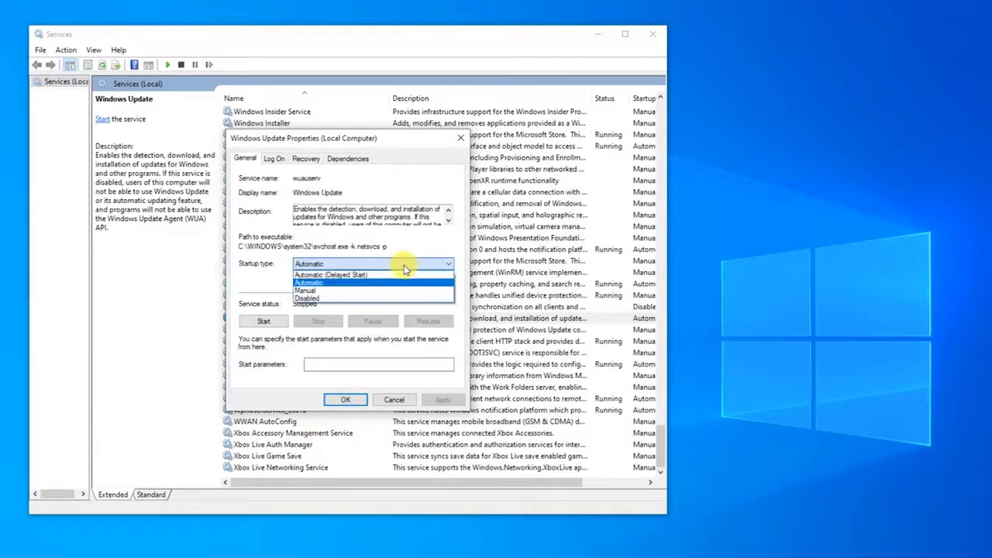
left_click(398, 284)
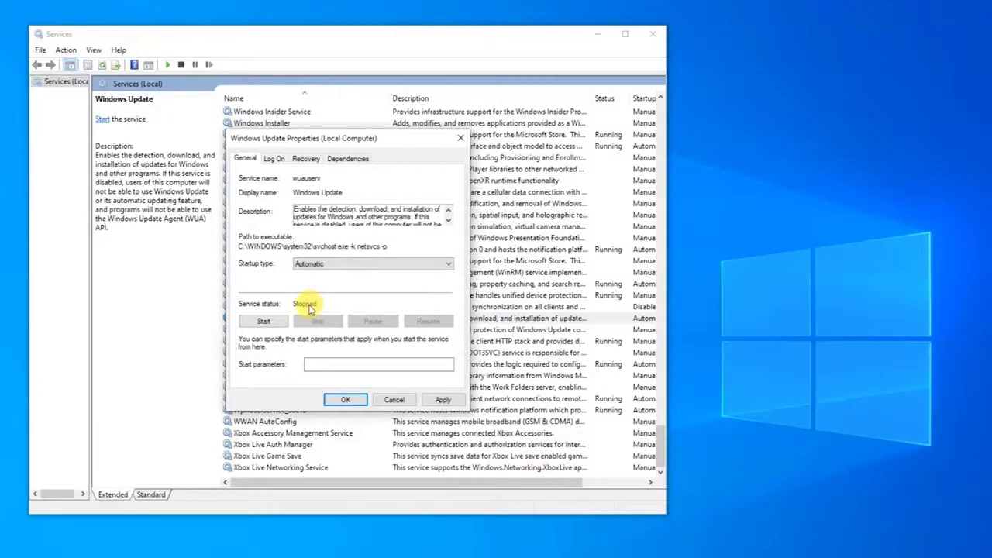
left_click(264, 322)
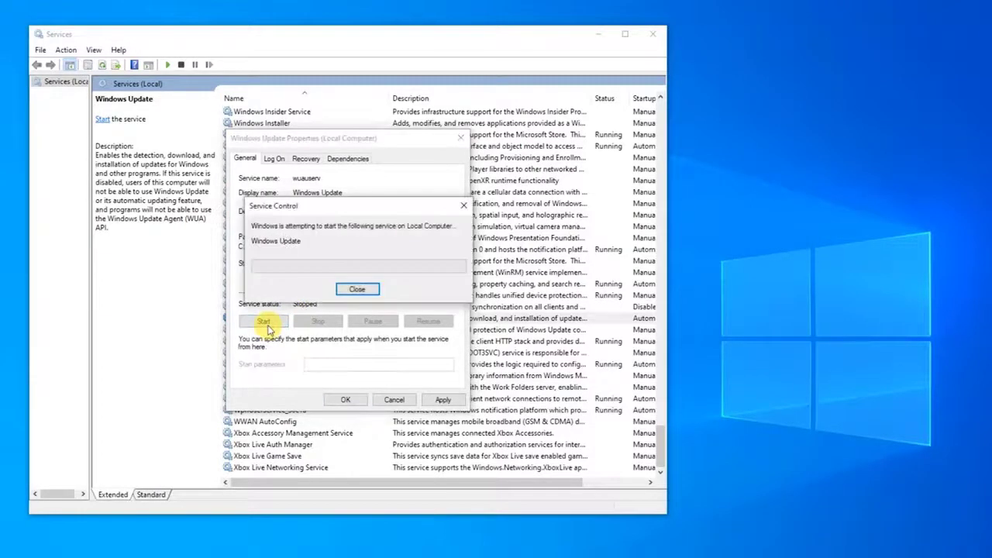
left_click(442, 400)
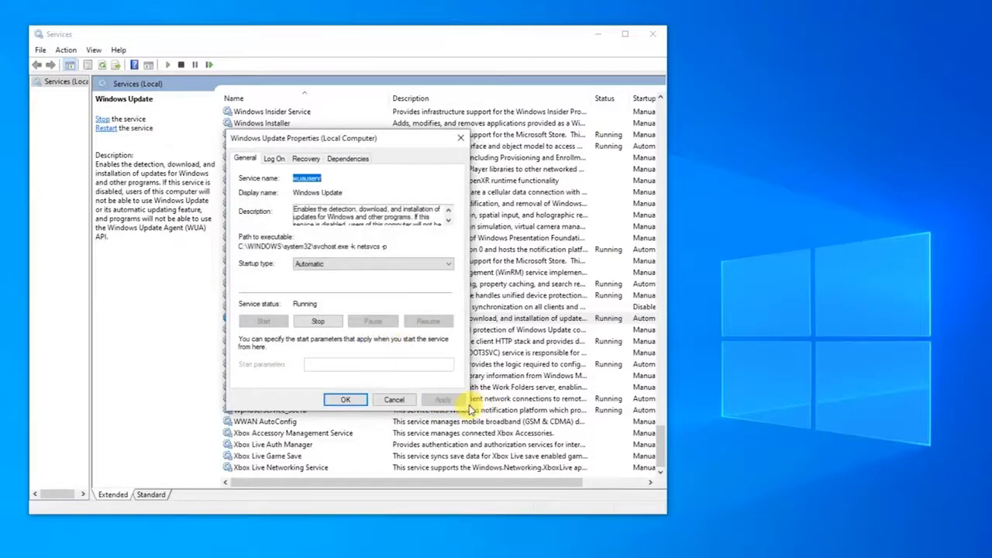
left_click(338, 400)
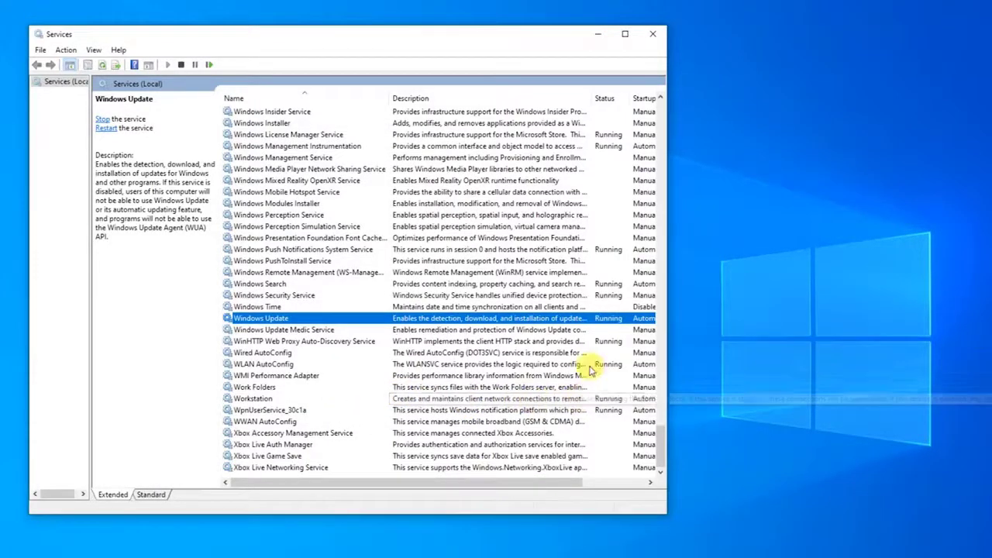
left_click_drag(660, 441, 656, 124)
Step: Set Background Intelligent Transfer Service to Automatic startup, start it and apply
left_click(328, 217)
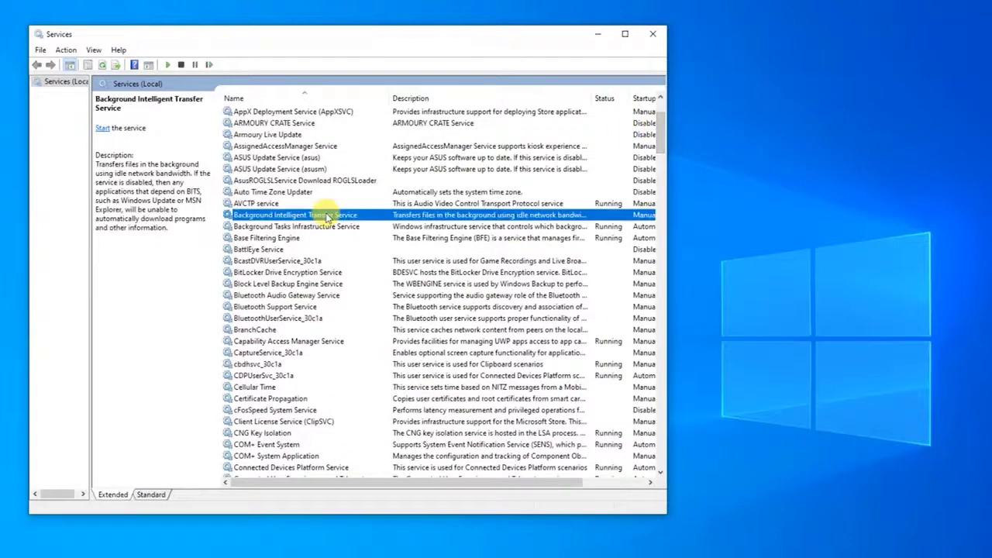
right_click(327, 217)
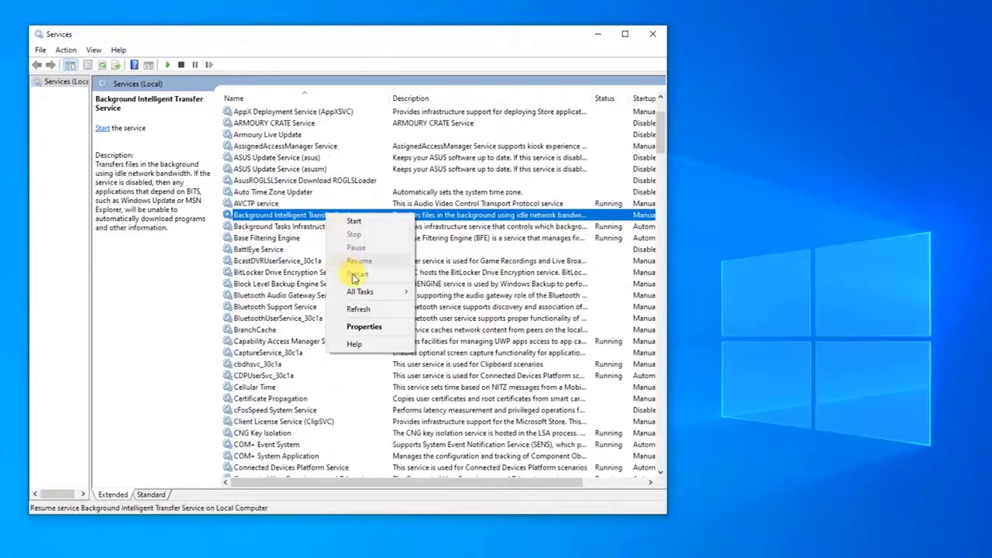
left_click(368, 327)
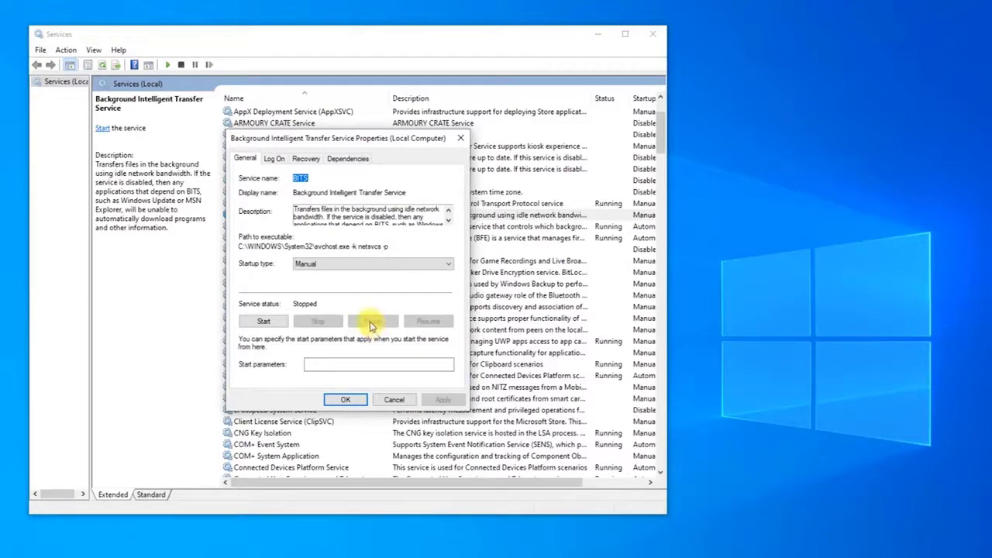
left_click(334, 264)
left_click(334, 283)
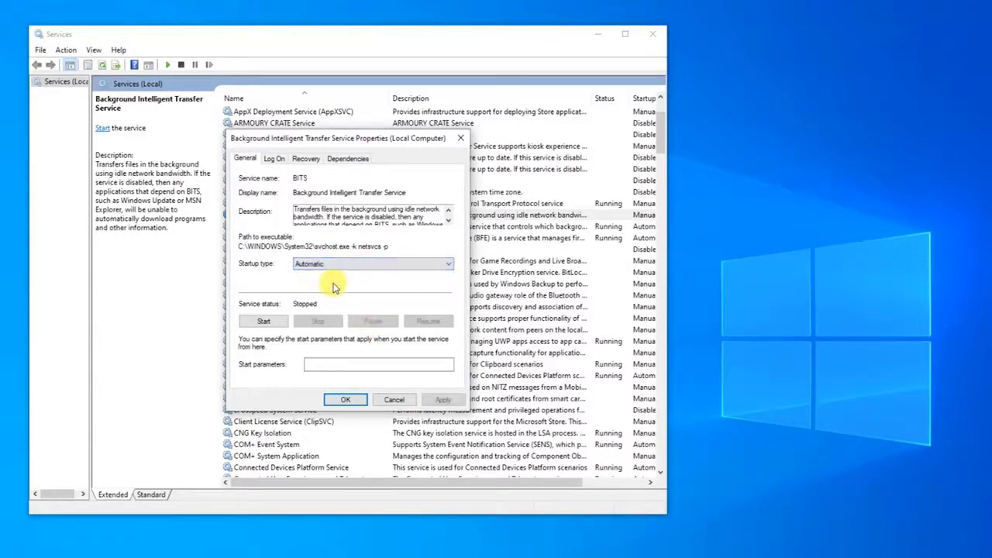
left_click(277, 322)
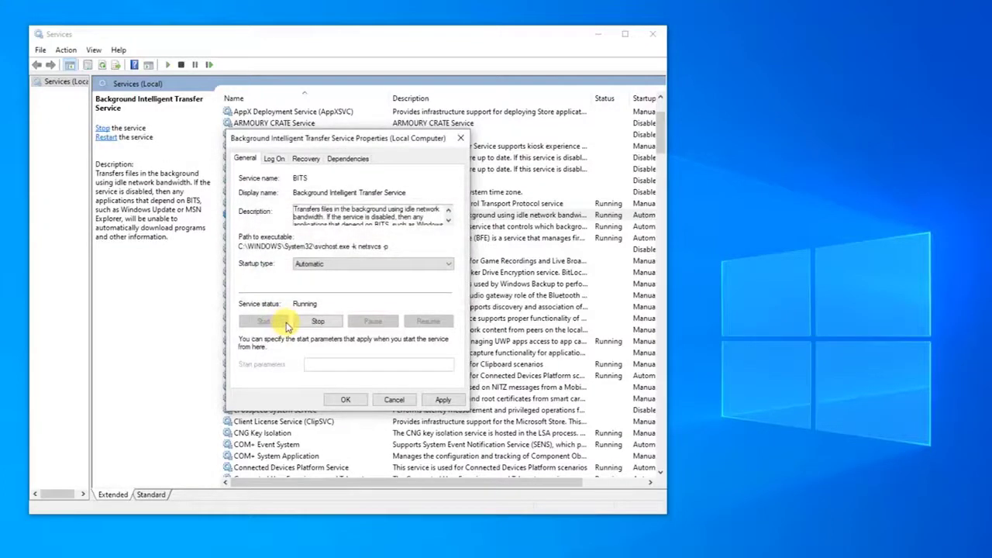
left_click(443, 400)
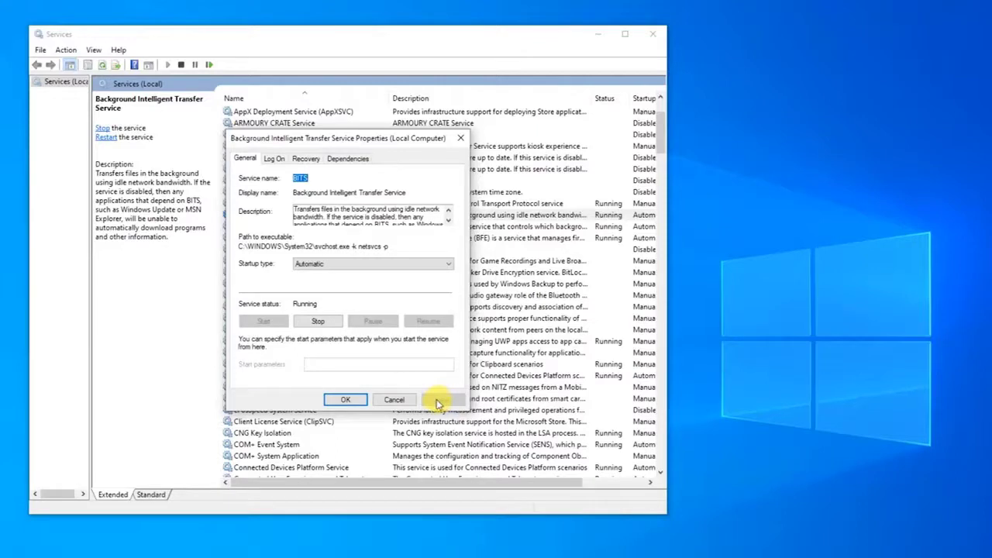
left_click(345, 400)
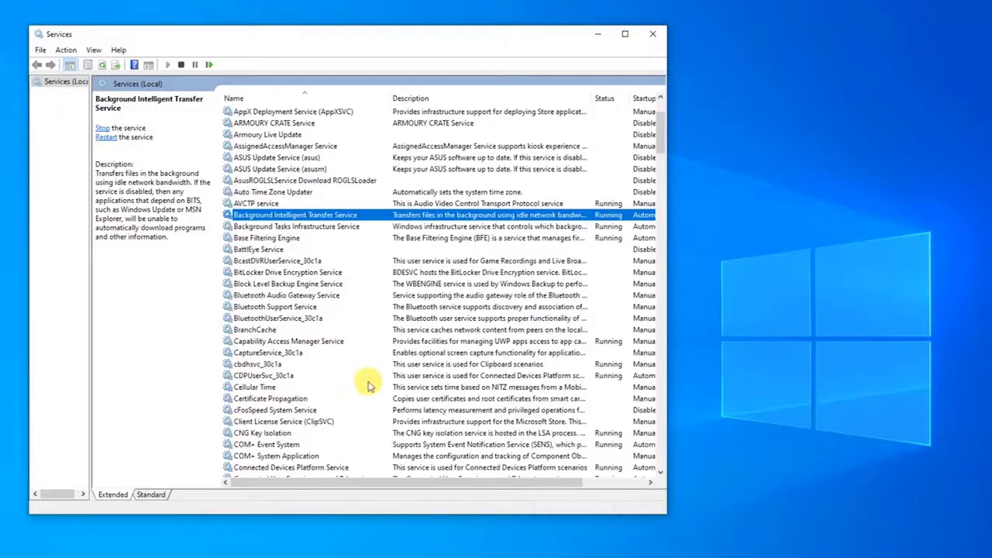
scroll(370, 373, "down", 4)
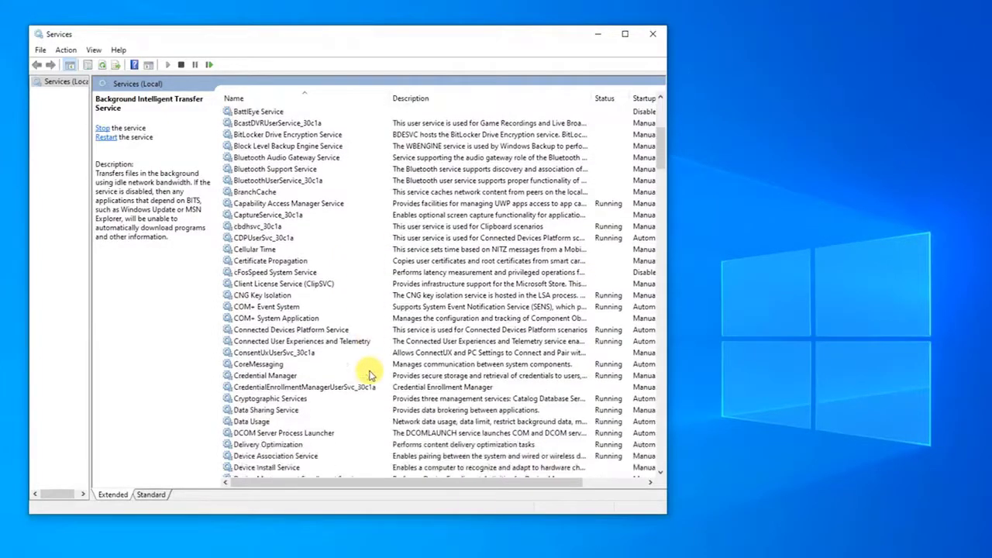
Step: Set Cryptographic Services to Automatic startup, apply it, and close the Services console
left_click(279, 398)
right_click(283, 400)
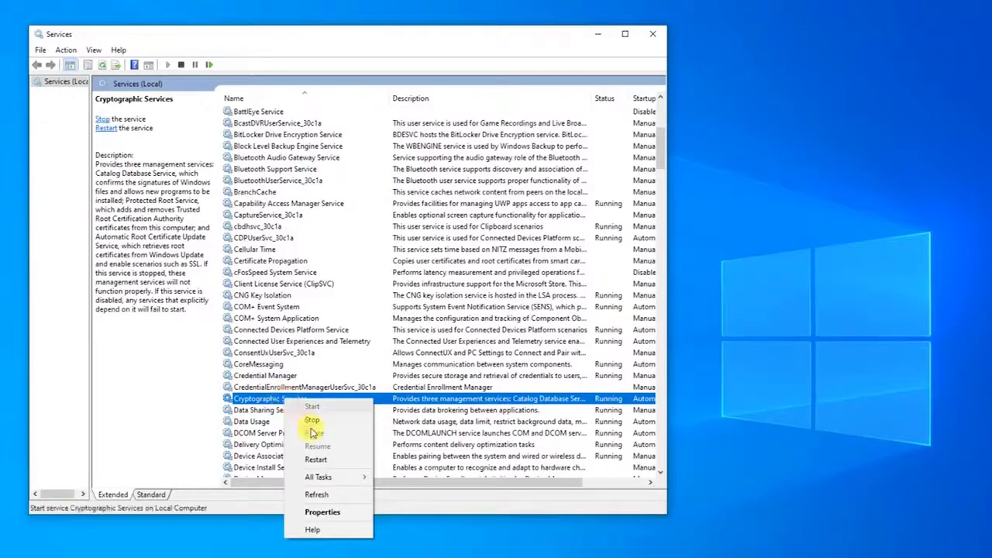
left_click(337, 512)
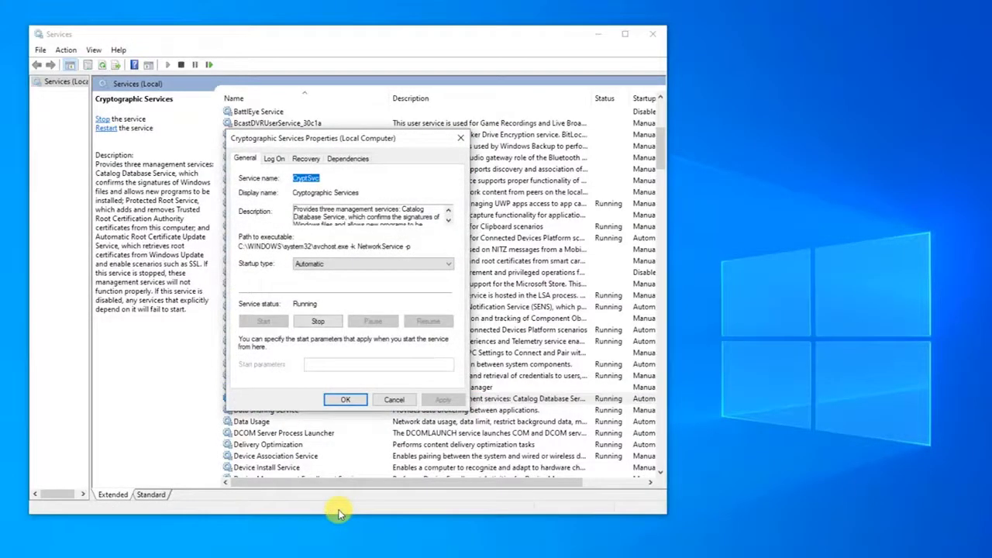
left_click(348, 264)
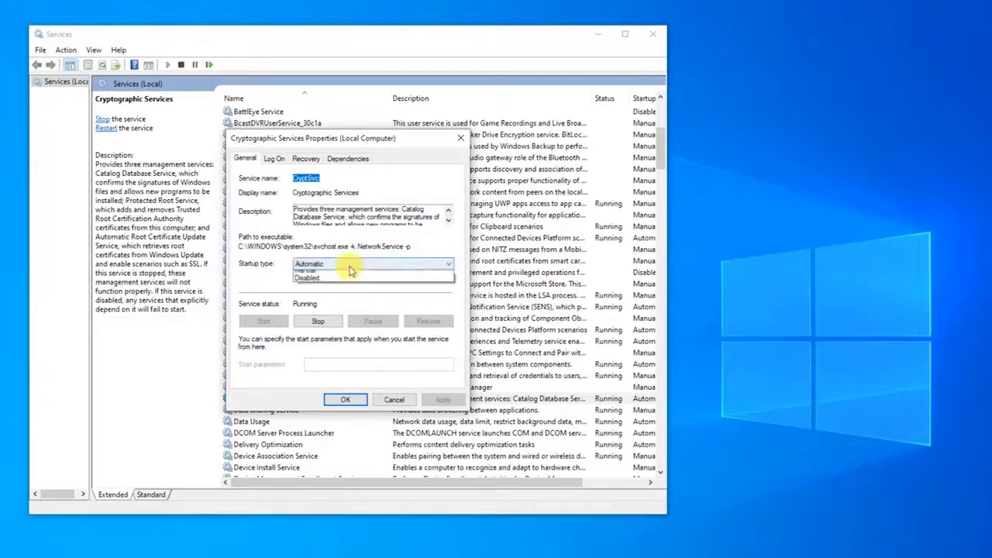
left_click(347, 283)
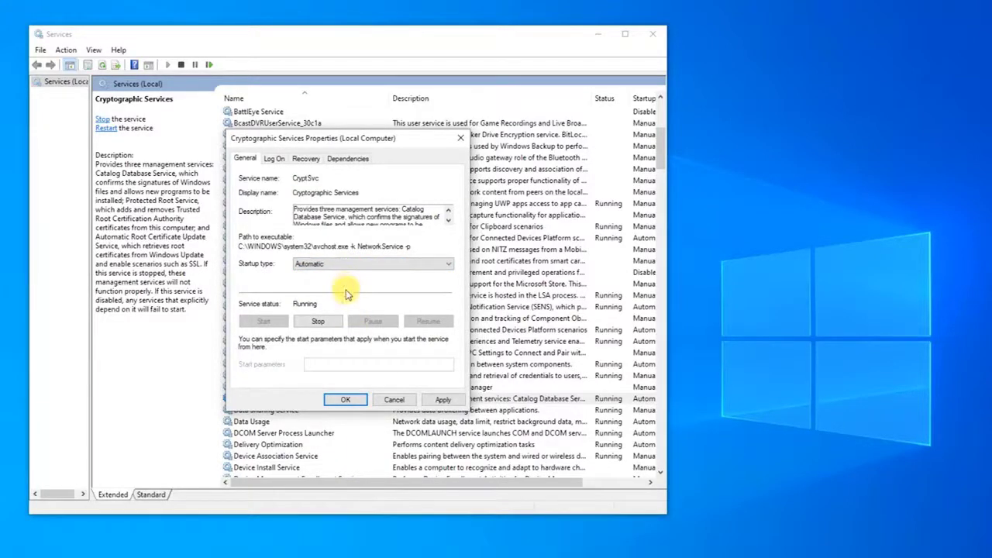
left_click(443, 400)
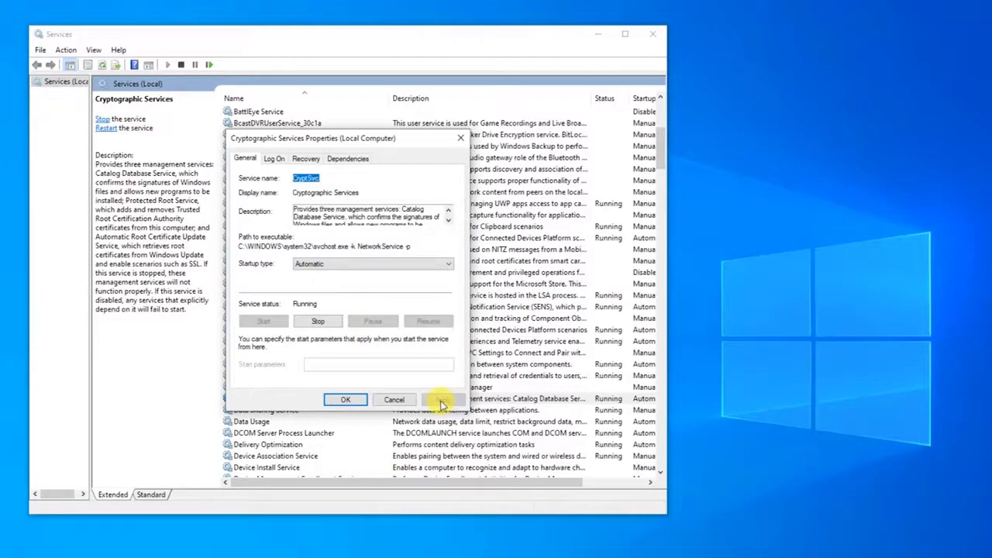
left_click(347, 400)
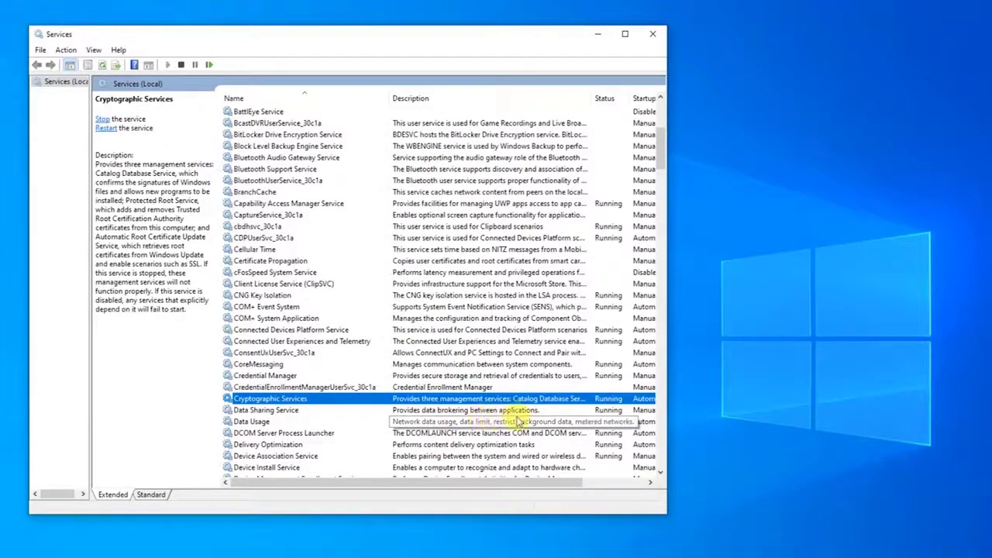
left_click(652, 34)
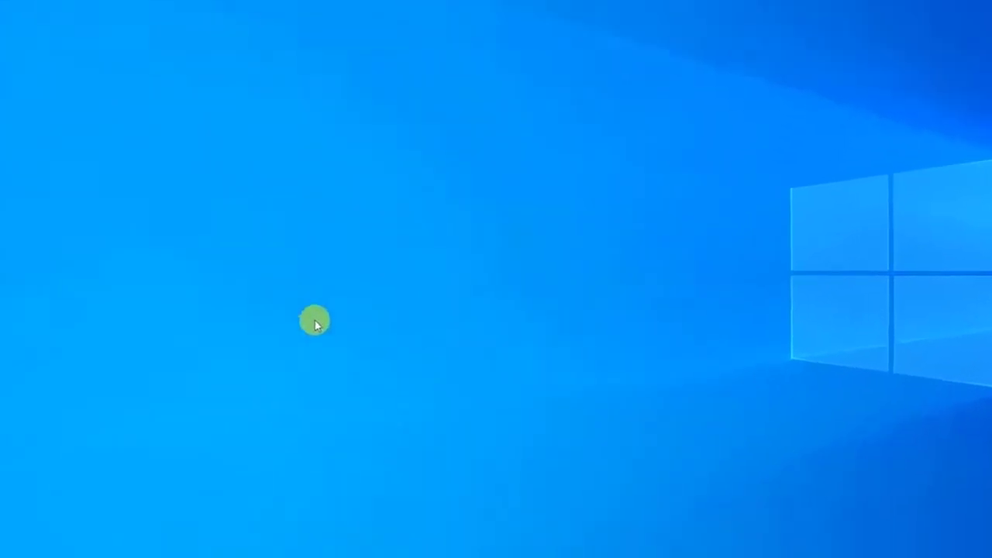
left_click(18, 541)
left_click(19, 509)
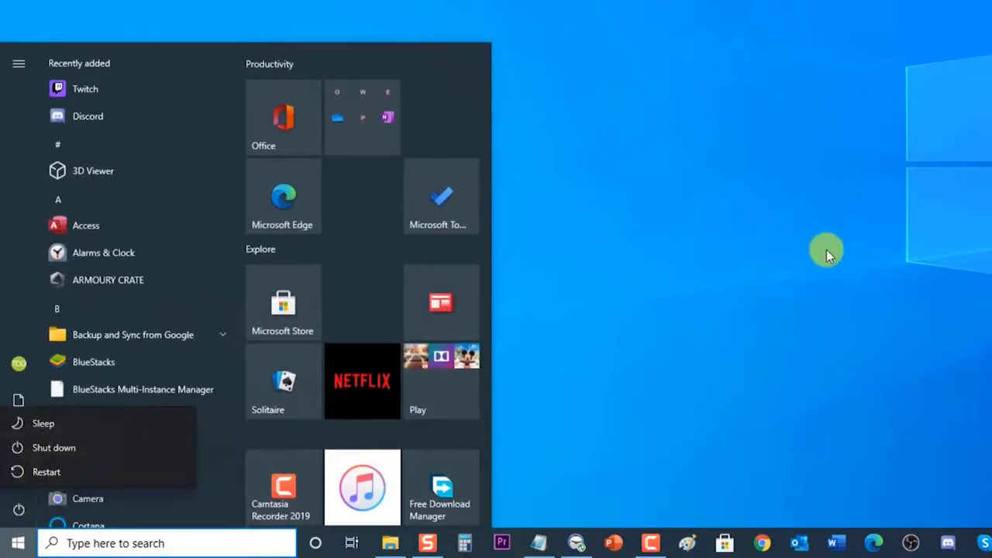
left_click(860, 189)
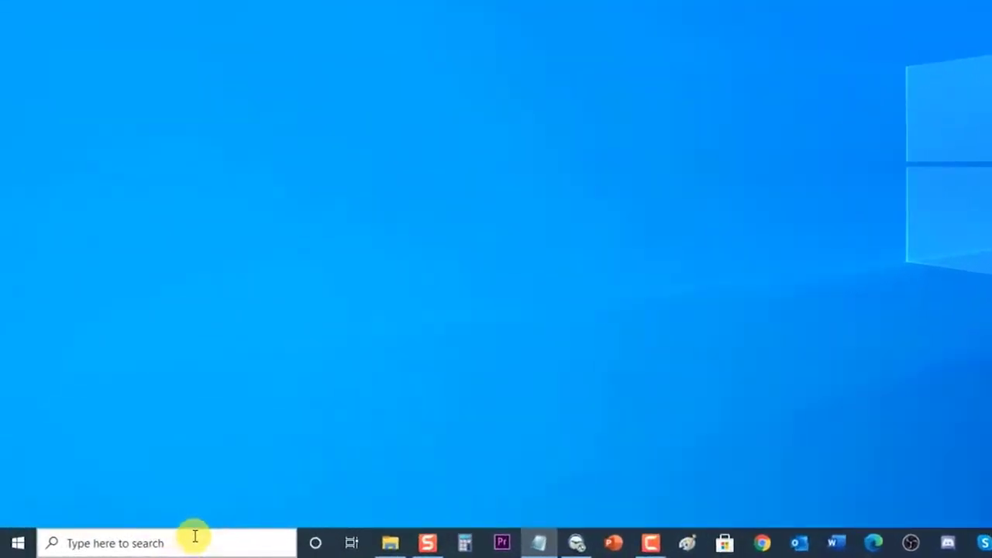
Step: Launch Command Prompt as administrator from a 'command prompt' search and focus its console
left_click(144, 543)
type("command prompt")
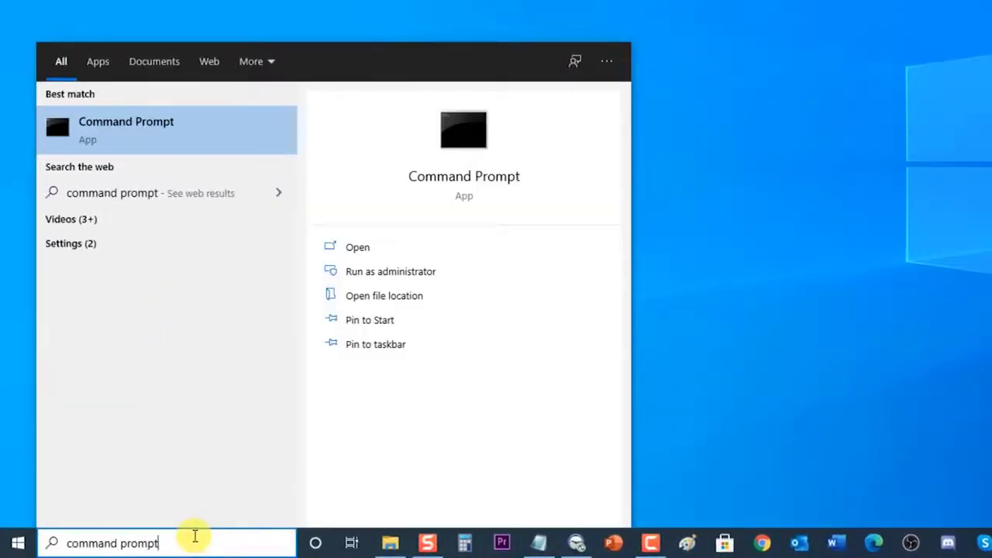
right_click(197, 130)
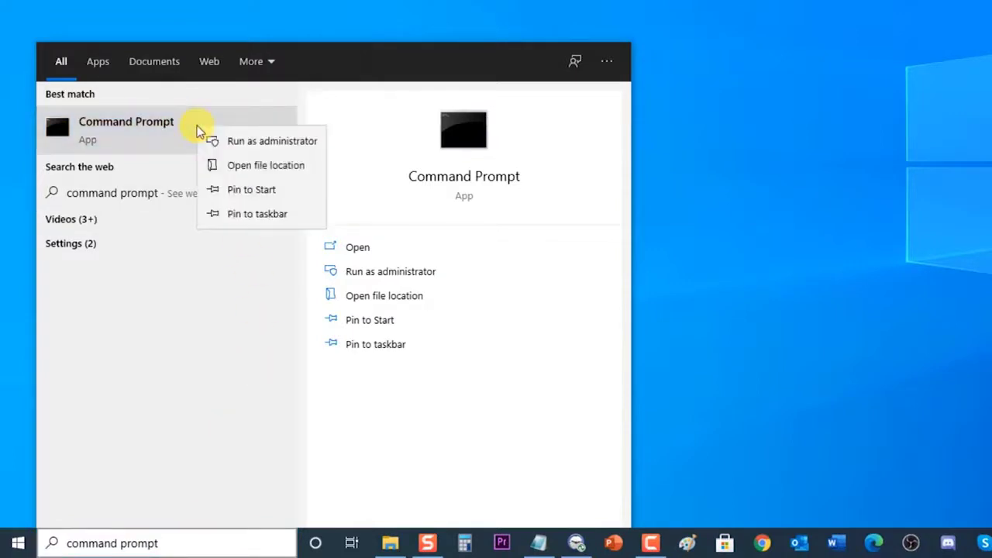
left_click(219, 141)
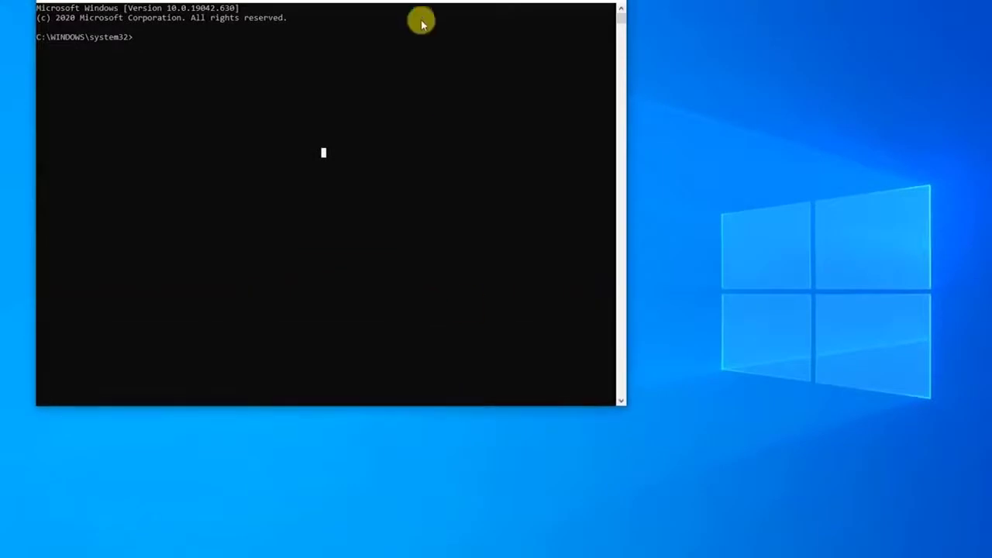
left_click_drag(400, 2, 482, 84)
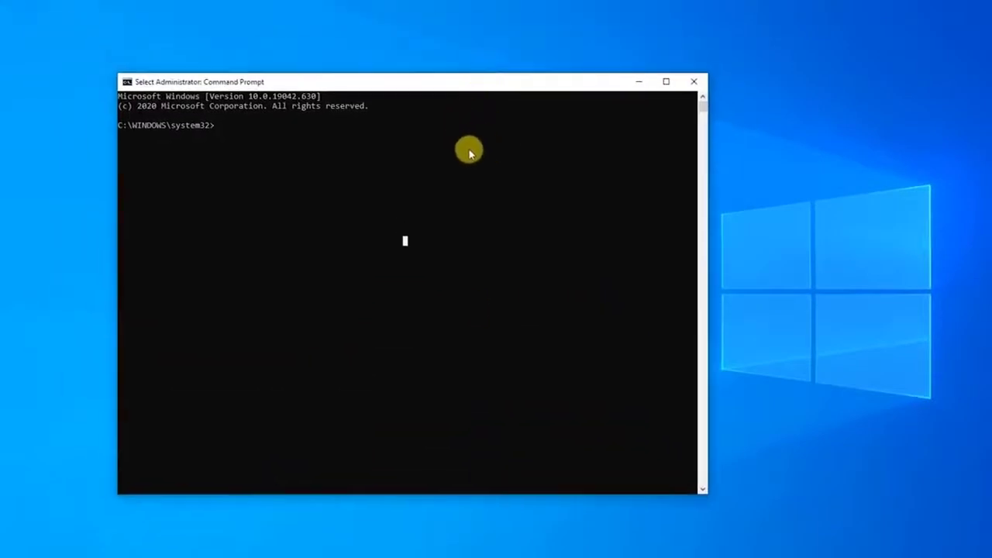
left_click(216, 125)
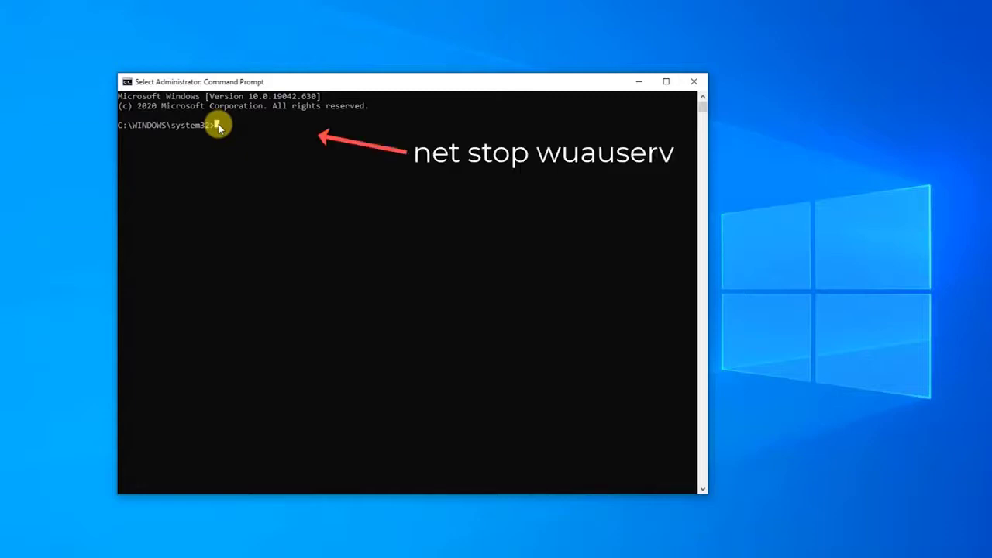
Step: Stop Windows Update and Cryptographic Services with net stop wuauserv and net stop cryptSvc
right_click(218, 128)
key("Return")
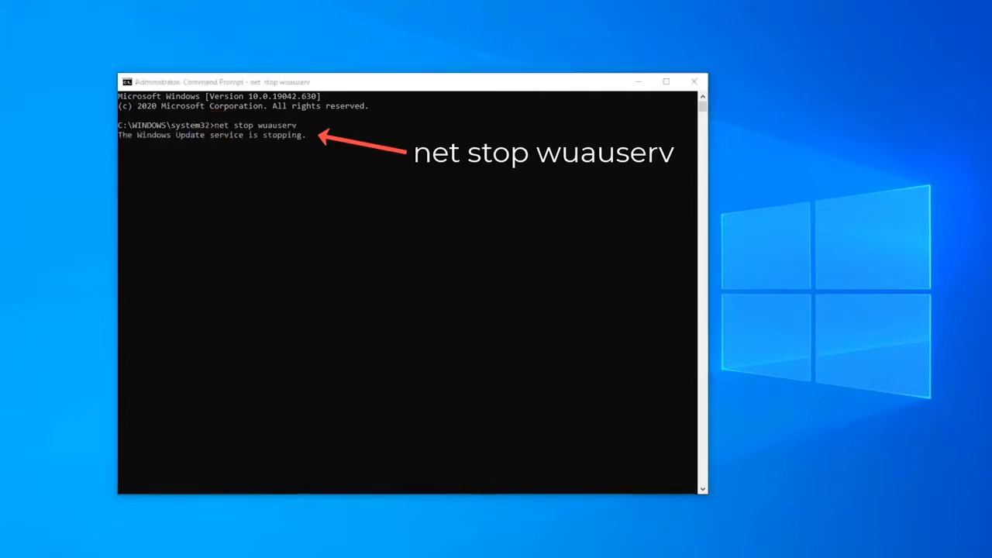
left_click(217, 175)
left_click(217, 175)
type("net stop cryptSvc")
key("Return")
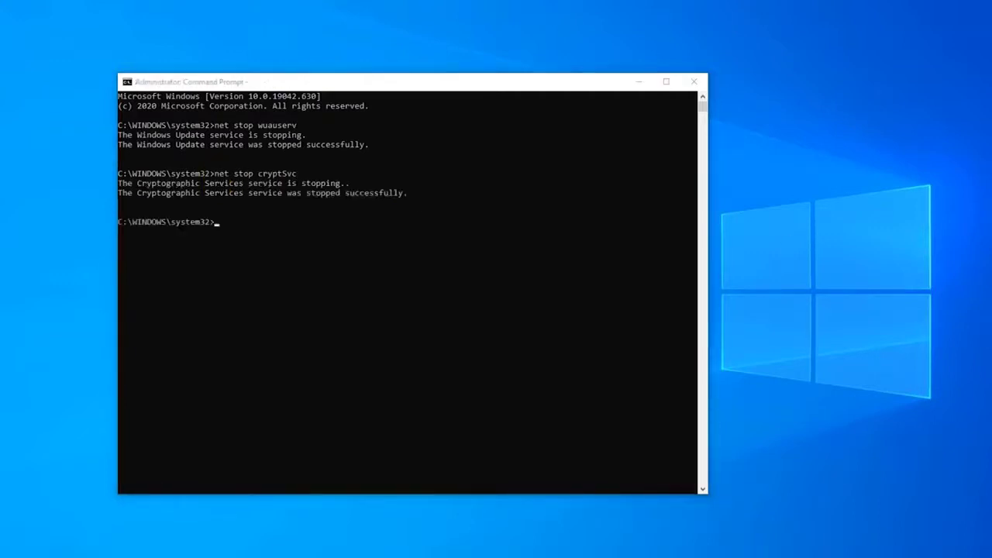
Step: Run net stop bits and net stop msiserver, then restart Windows Update with net start wuauserv
left_click(217, 222)
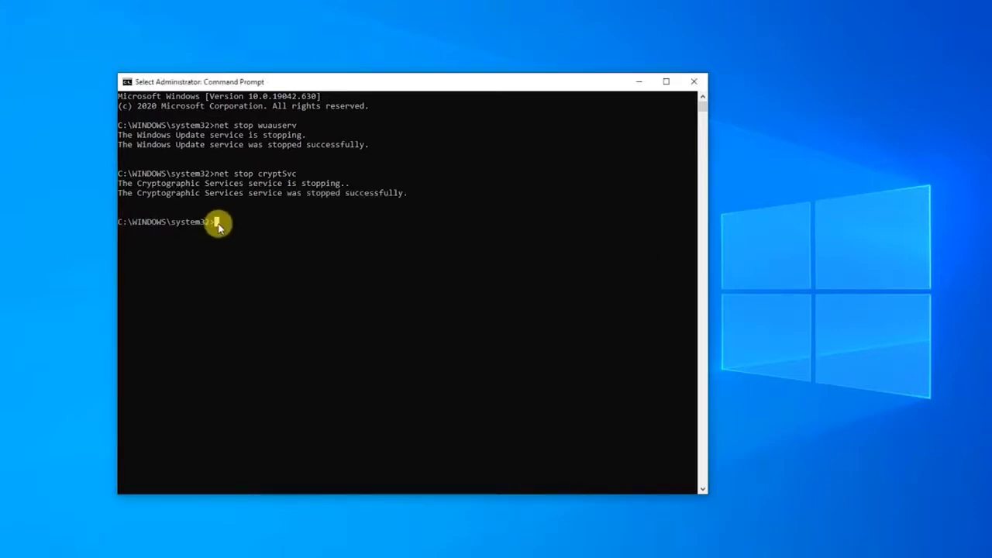
type("net stop bits")
key("Return")
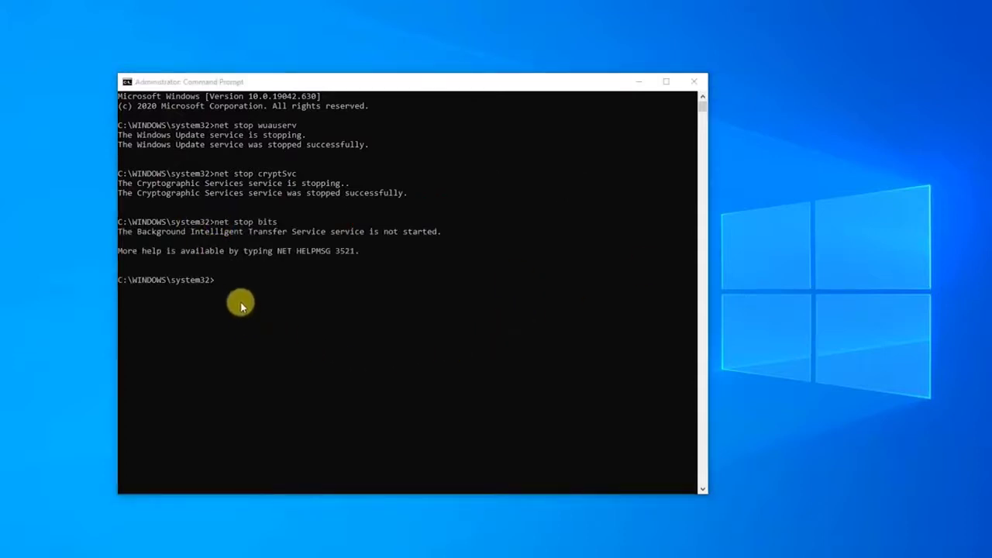
left_click(217, 283)
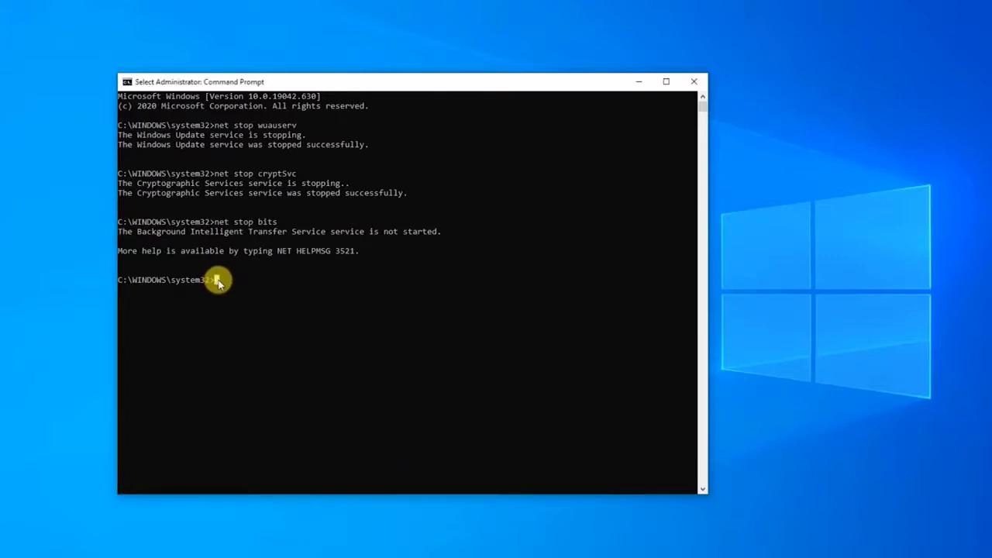
type("net stop msiserver")
key("Return")
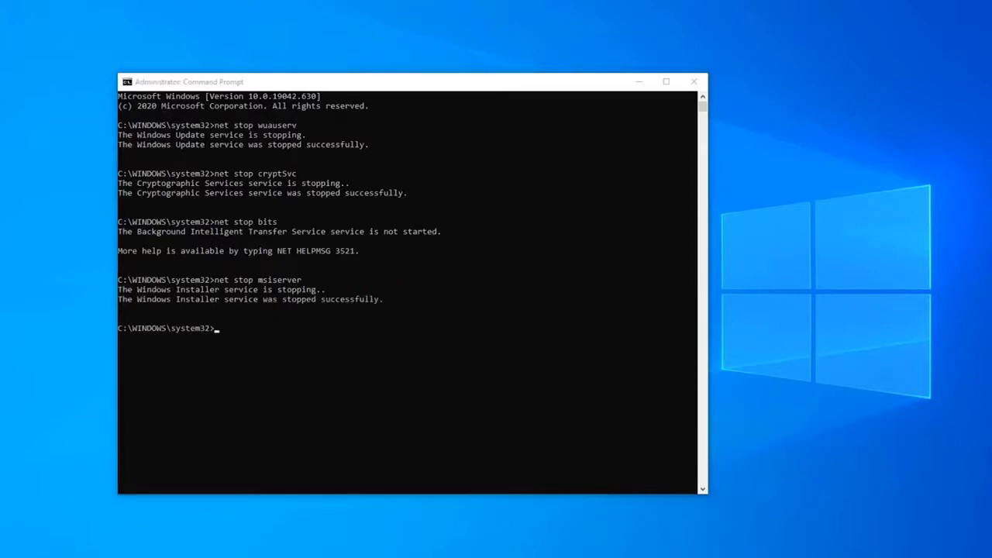
left_click(217, 331)
type("net start wuauserv")
key("Return")
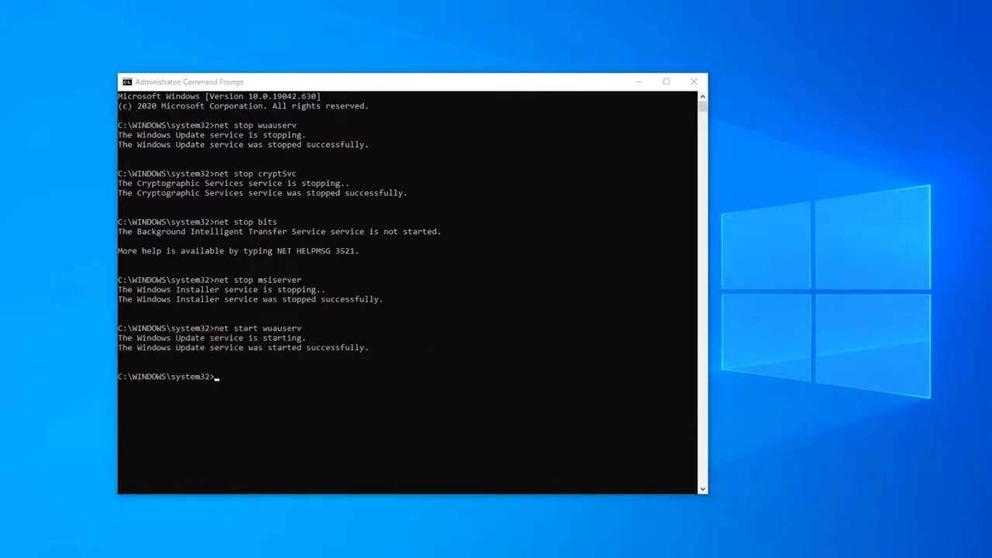
Step: Start Cryptographic Services, BITS and Windows Installer with net start cryptSvc, bits and msiserver
left_click(218, 380)
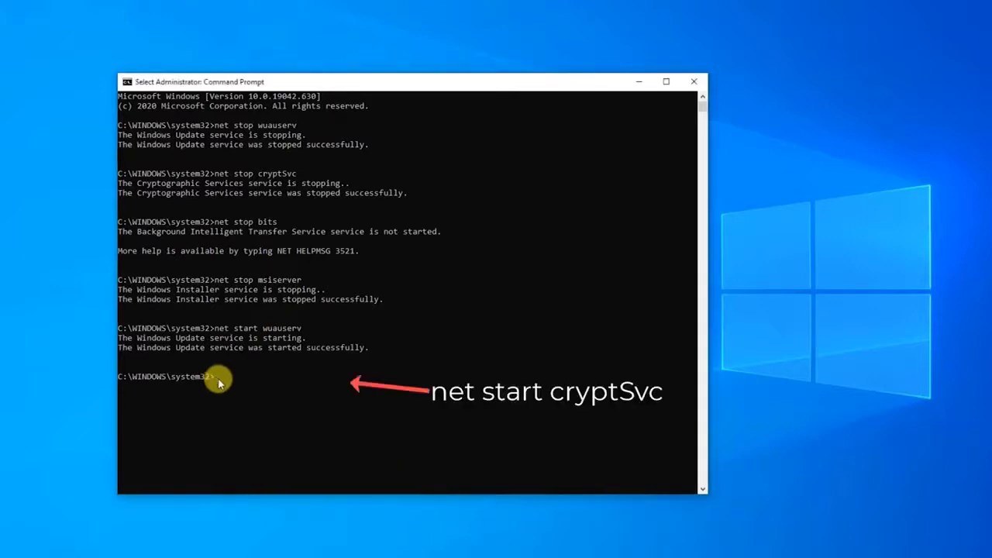
type("net start cryptSvc")
key("Return")
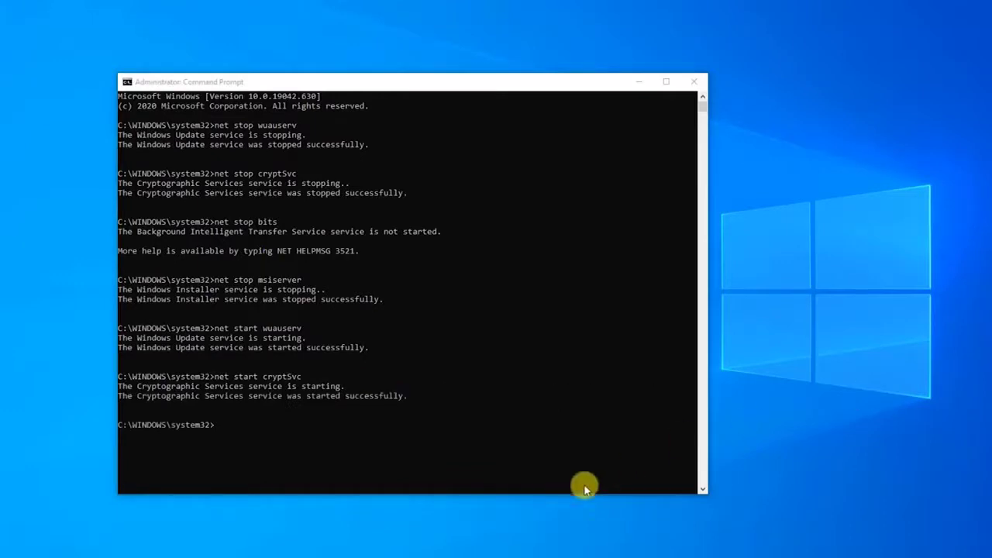
left_click(217, 427)
left_click(217, 428)
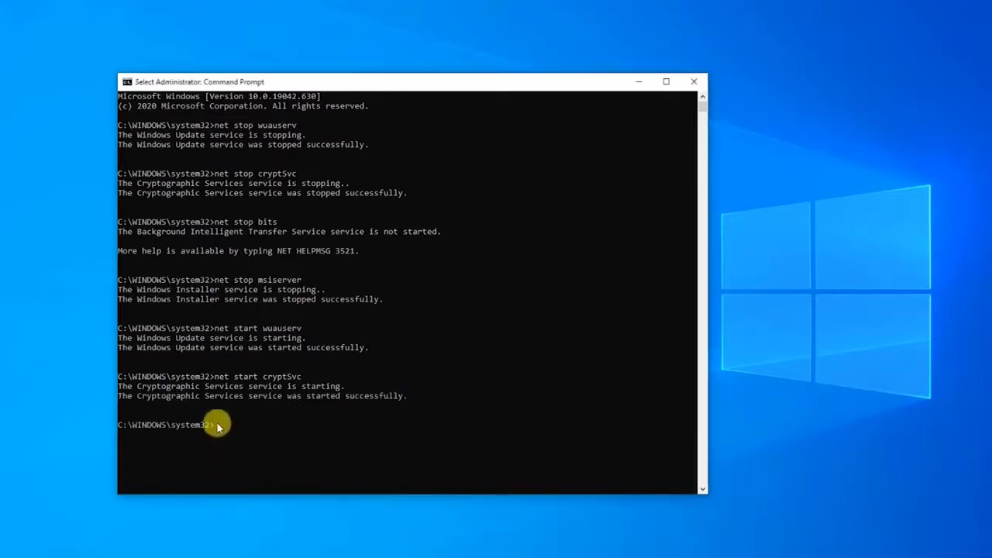
right_click(217, 427)
key("Return")
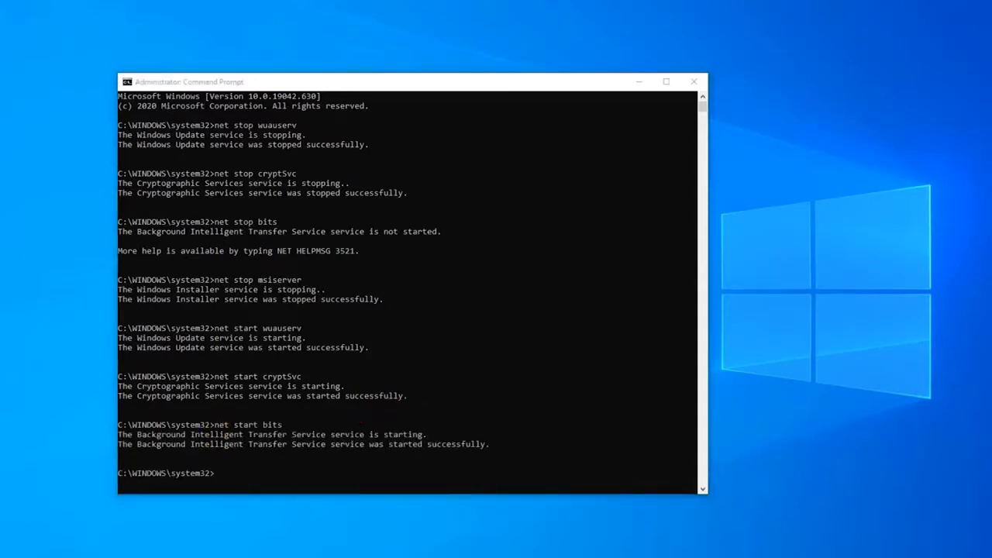
left_click(217, 474)
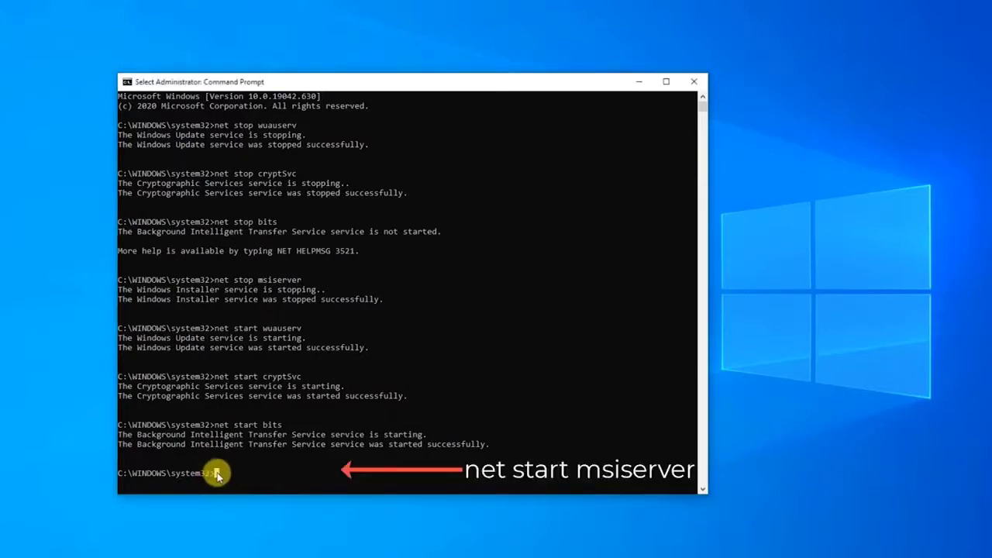
right_click(219, 479)
key("Return")
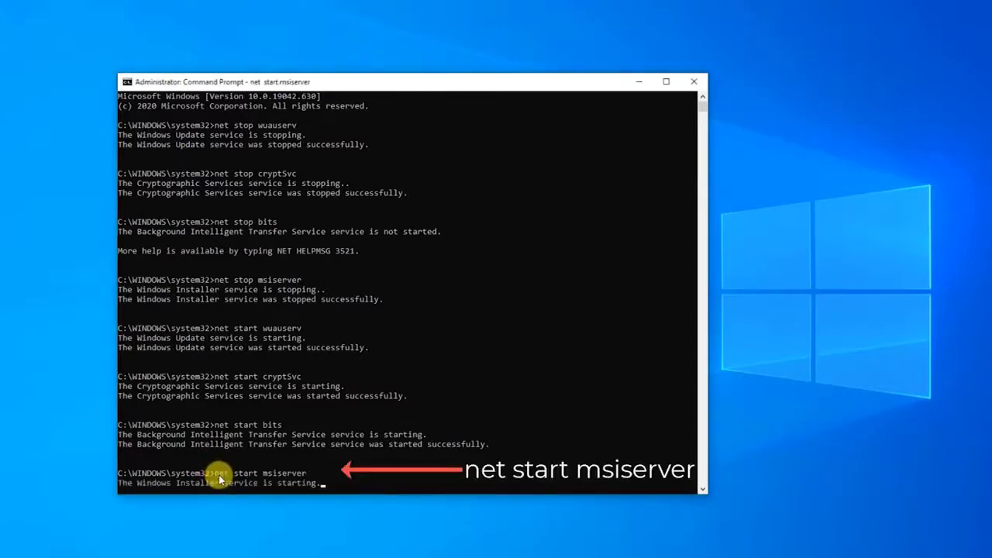
scroll(441, 445, "down", 2)
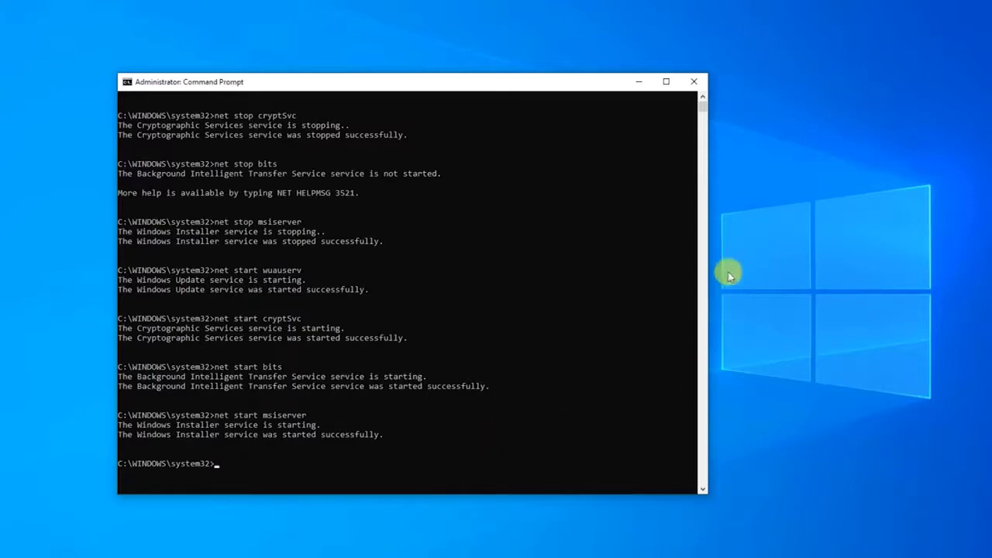
Step: Close Command Prompt and bring up the Start menu's power options
left_click(693, 82)
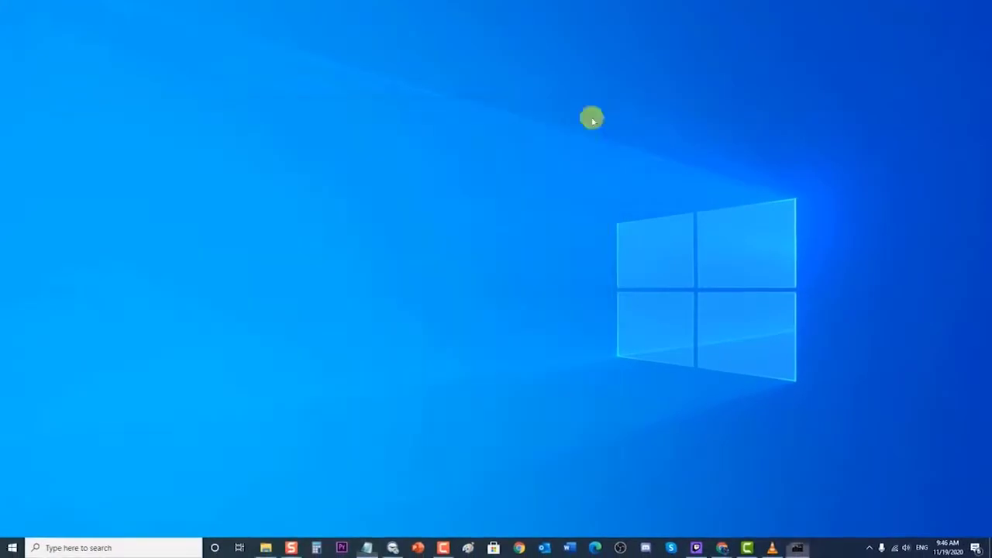
left_click(12, 548)
left_click(11, 529)
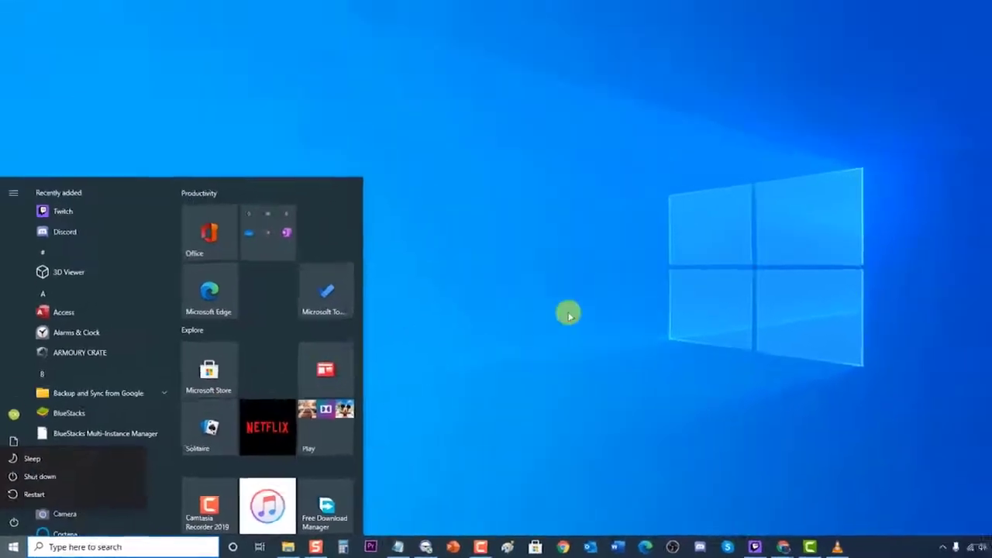
Step: Choose Restart from the power options to reboot the PC
left_click(720, 241)
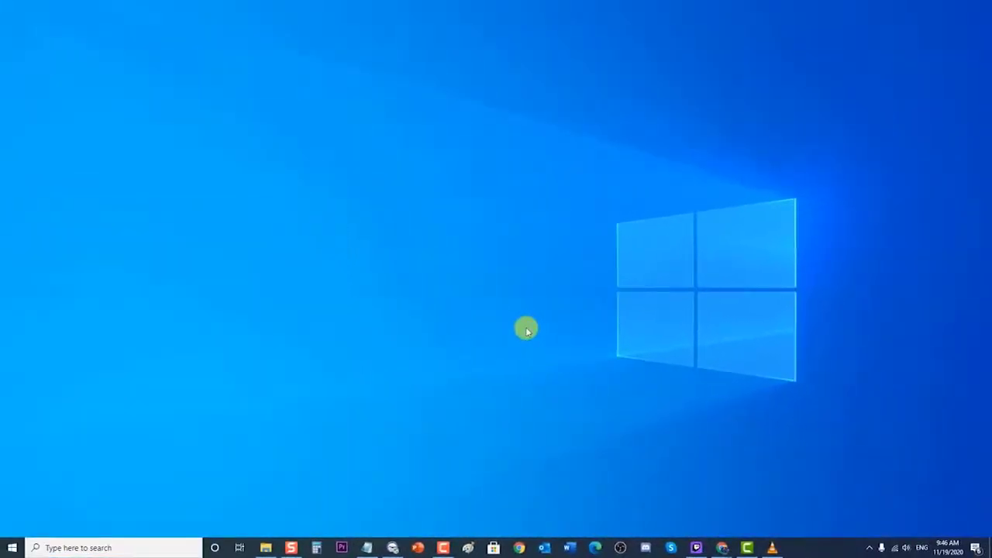